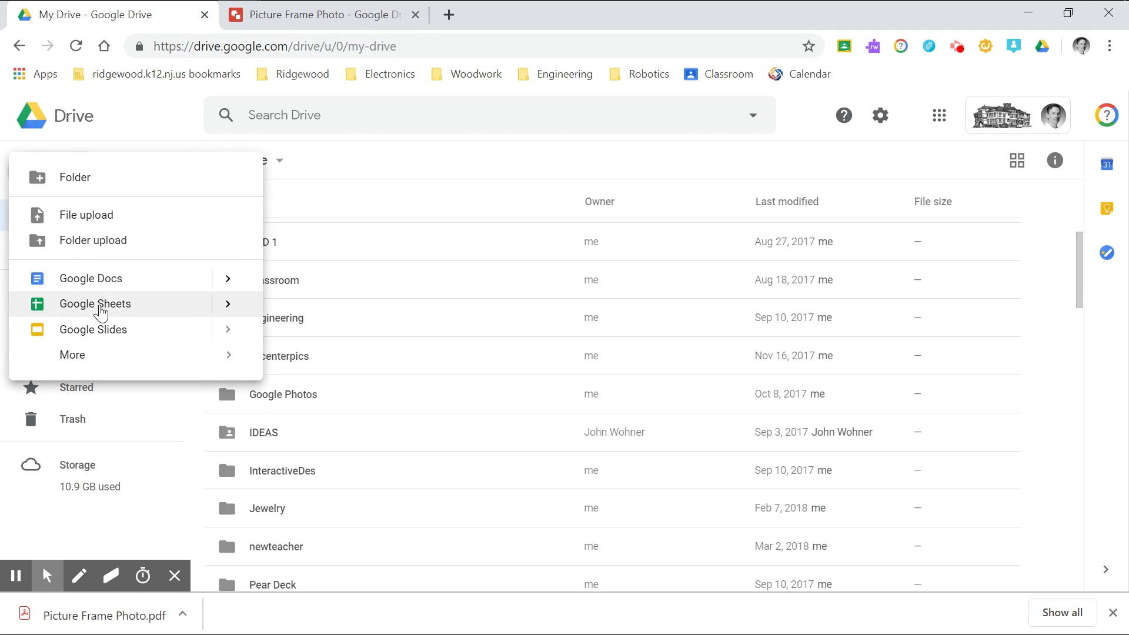
Open the Picture Frame Photo drawing and set its page to a custom size of 11 by 17 inches
mouse_move(74, 362)
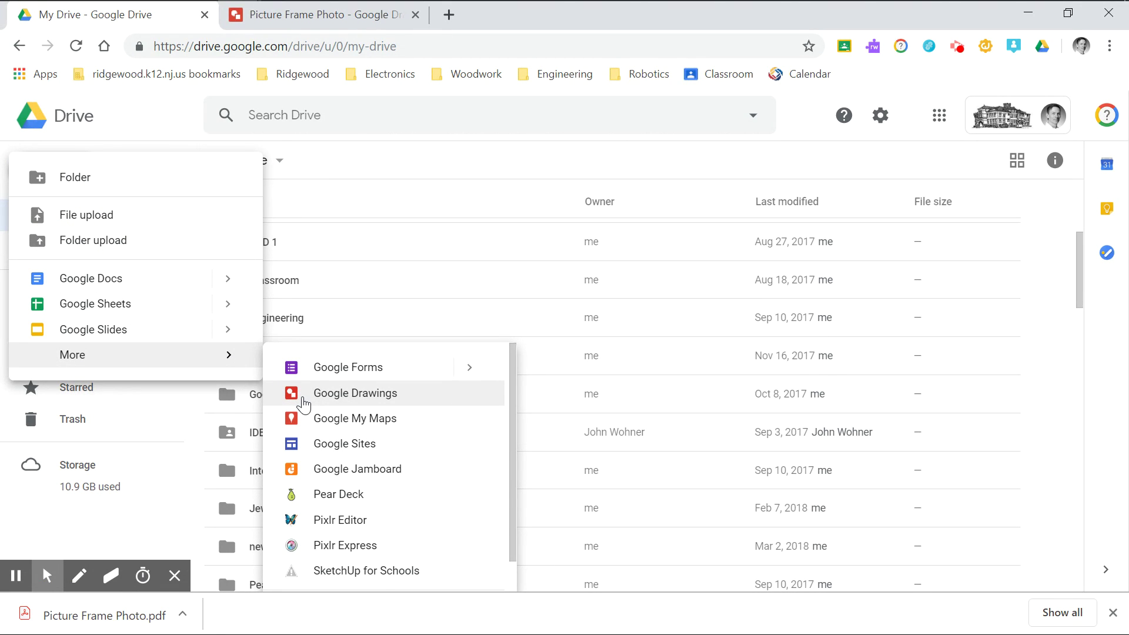
left_click(372, 20)
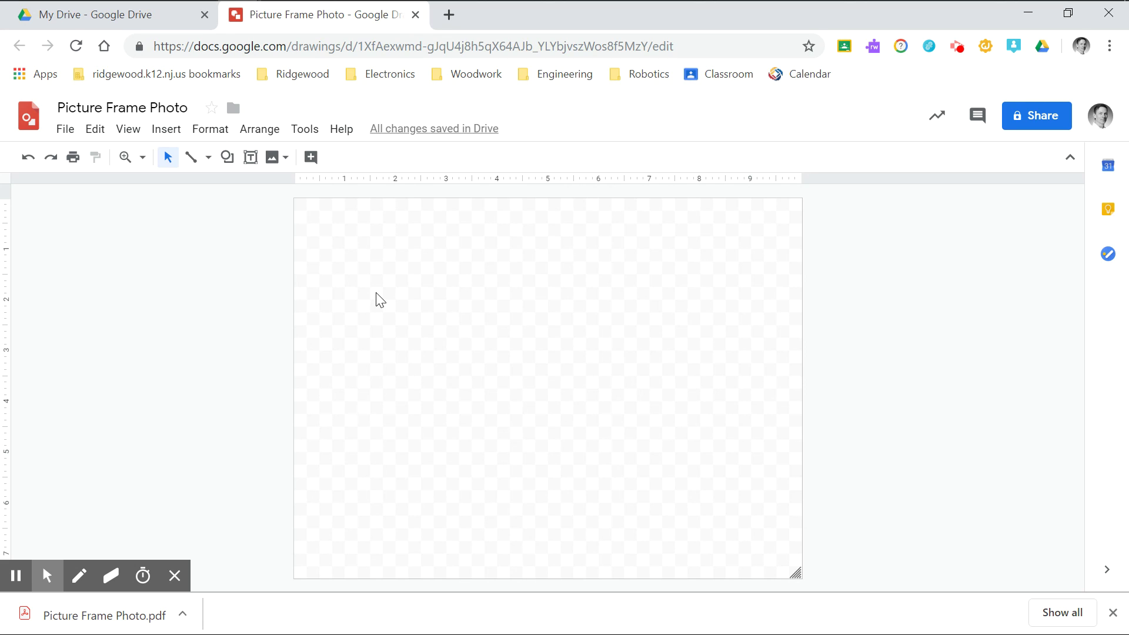
left_click(61, 139)
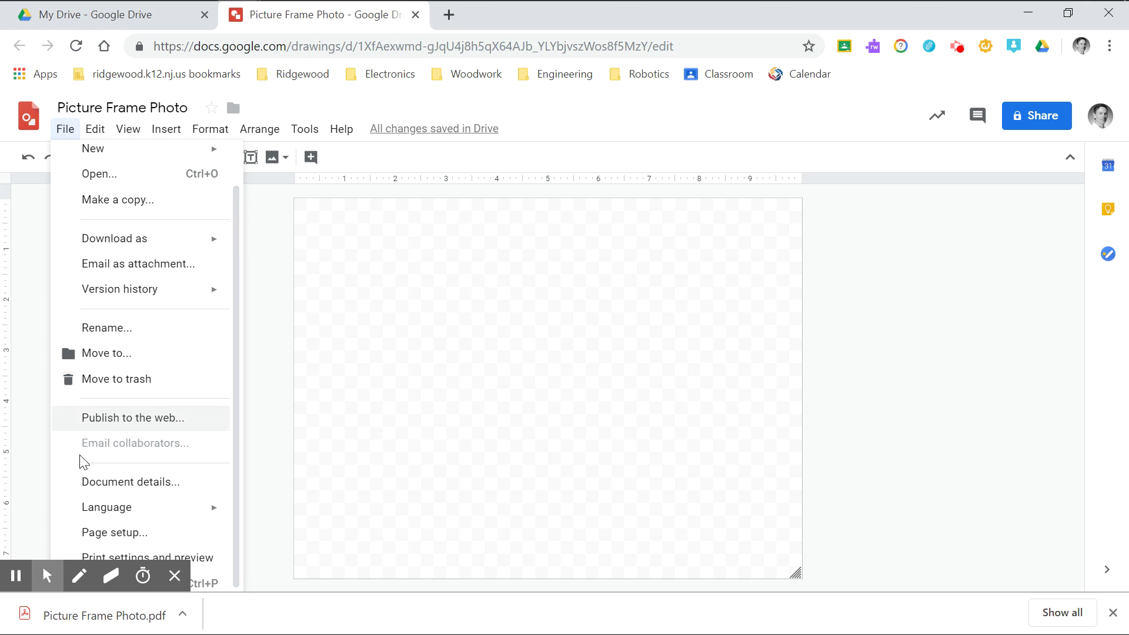
left_click(83, 531)
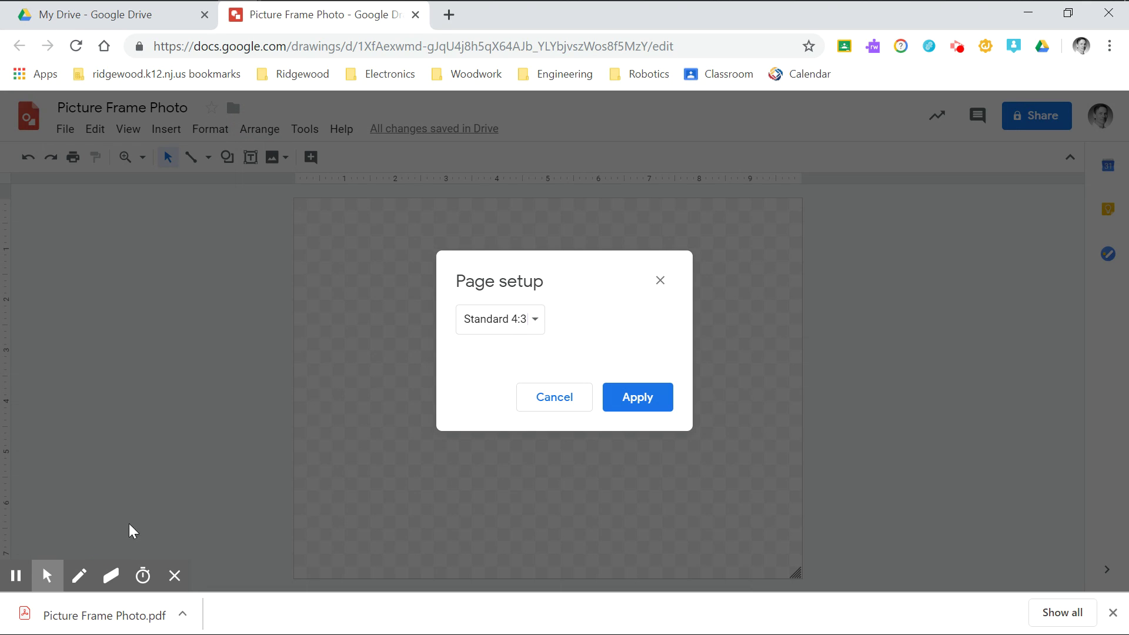
left_click(531, 328)
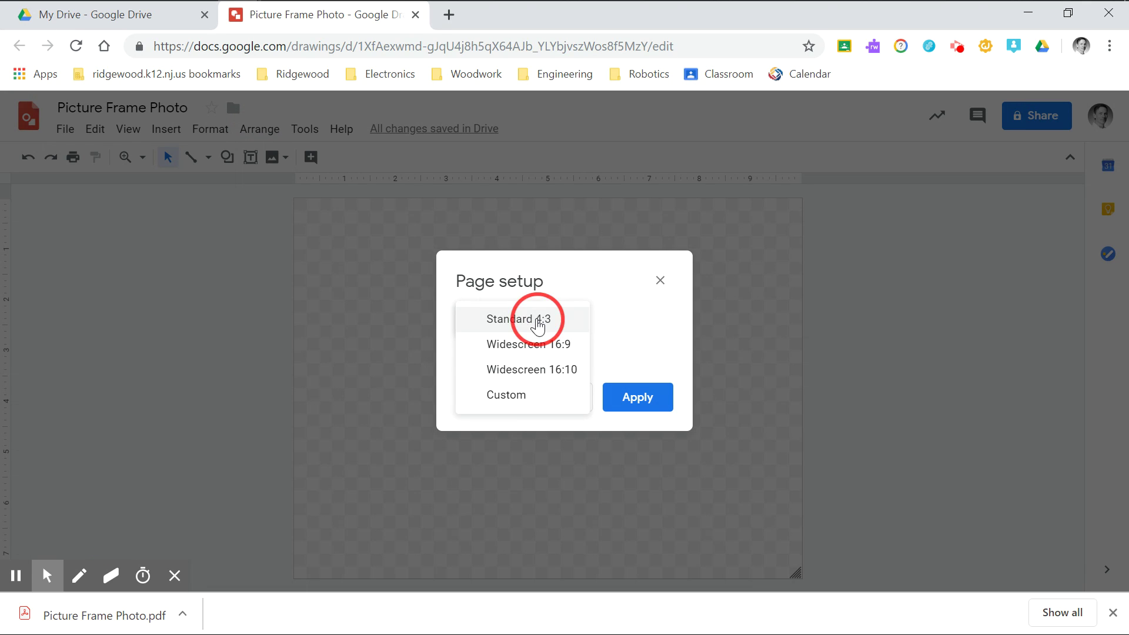
left_click(515, 406)
double_click(479, 361)
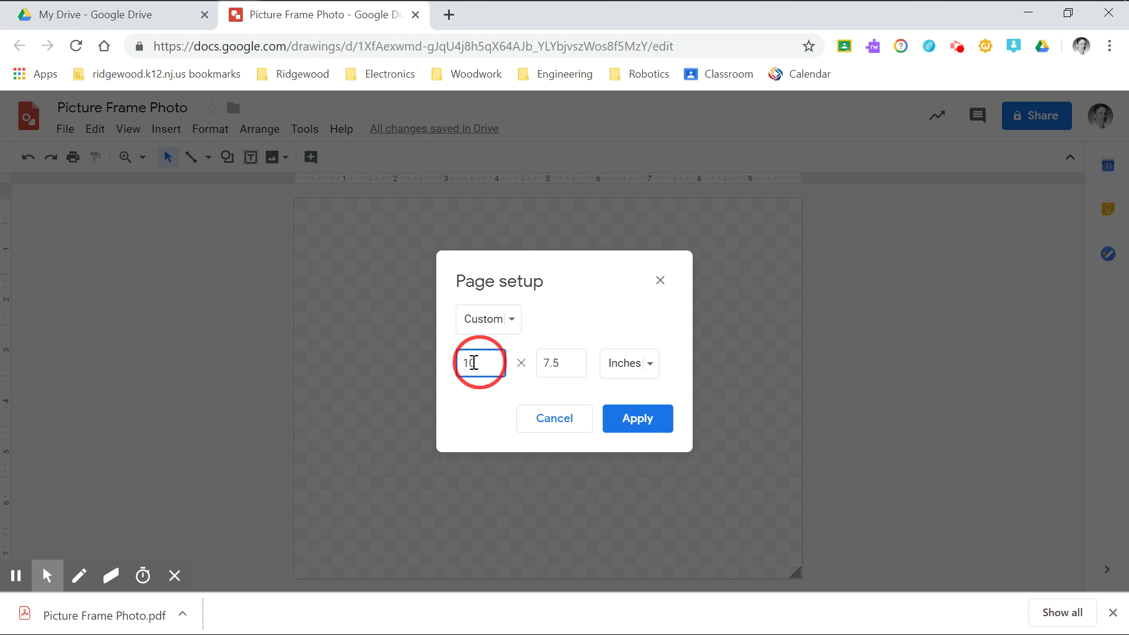
type("11")
left_click(574, 364)
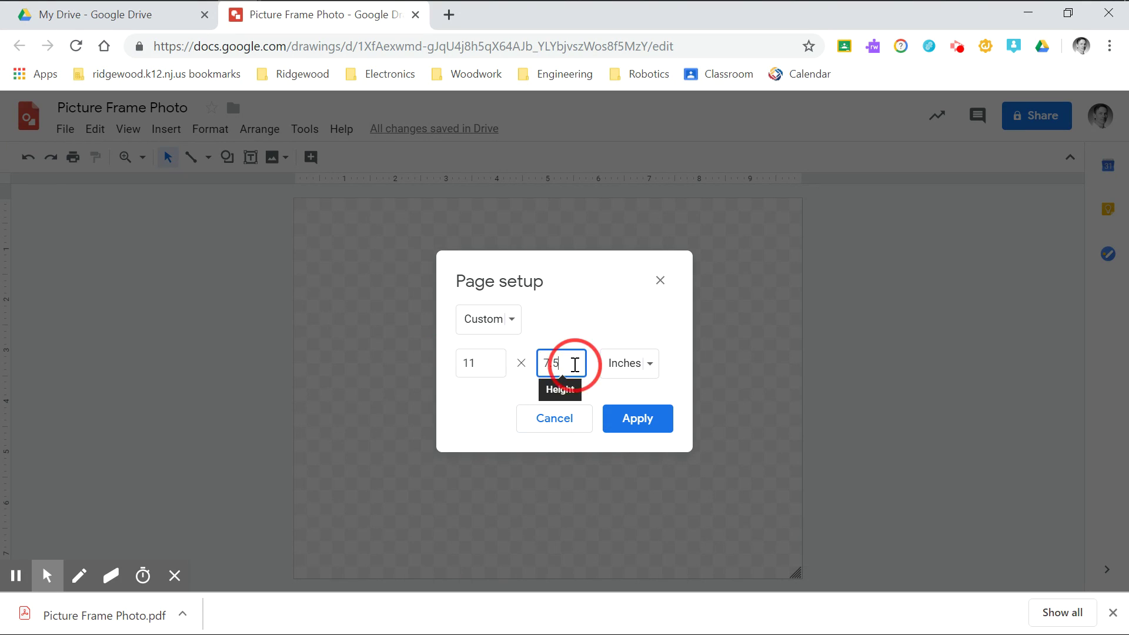
double_click(548, 361)
type("7")
left_click(648, 419)
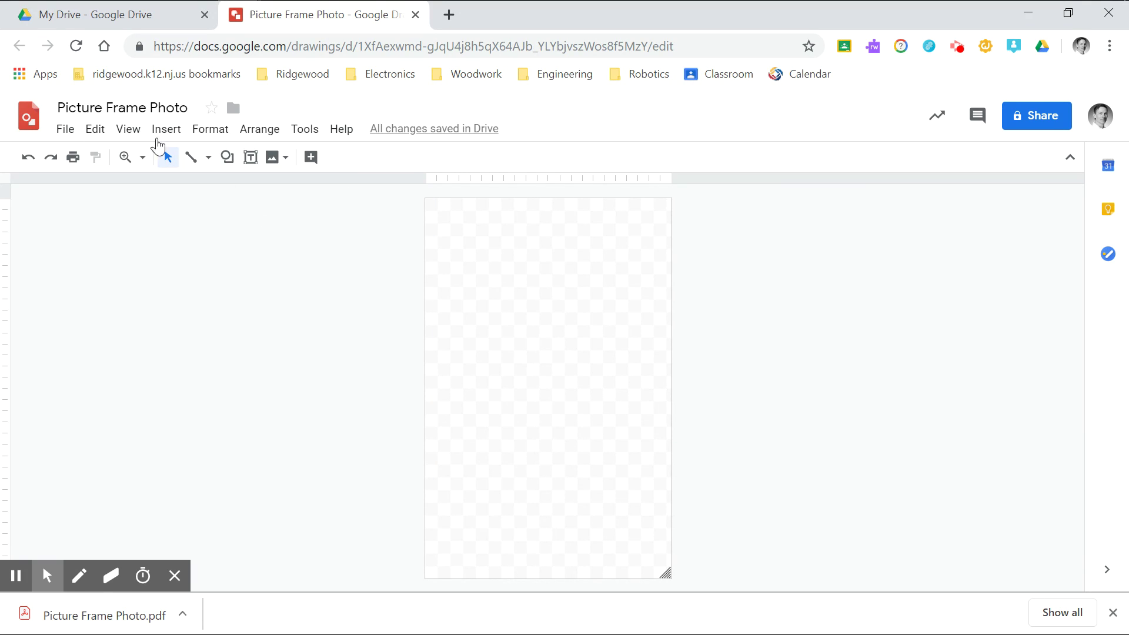
Show the guides and place the vertical one about 0.5 inch inside the page's left edge, the horizontal one about 0.5 inch above the bottom edge
left_click(123, 137)
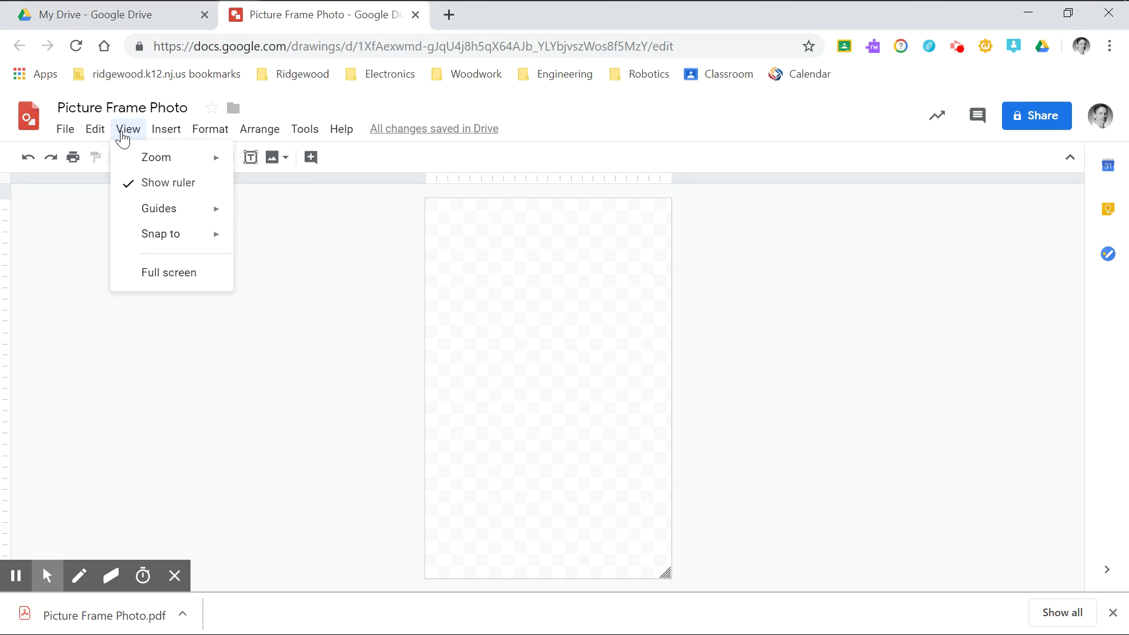
mouse_move(153, 216)
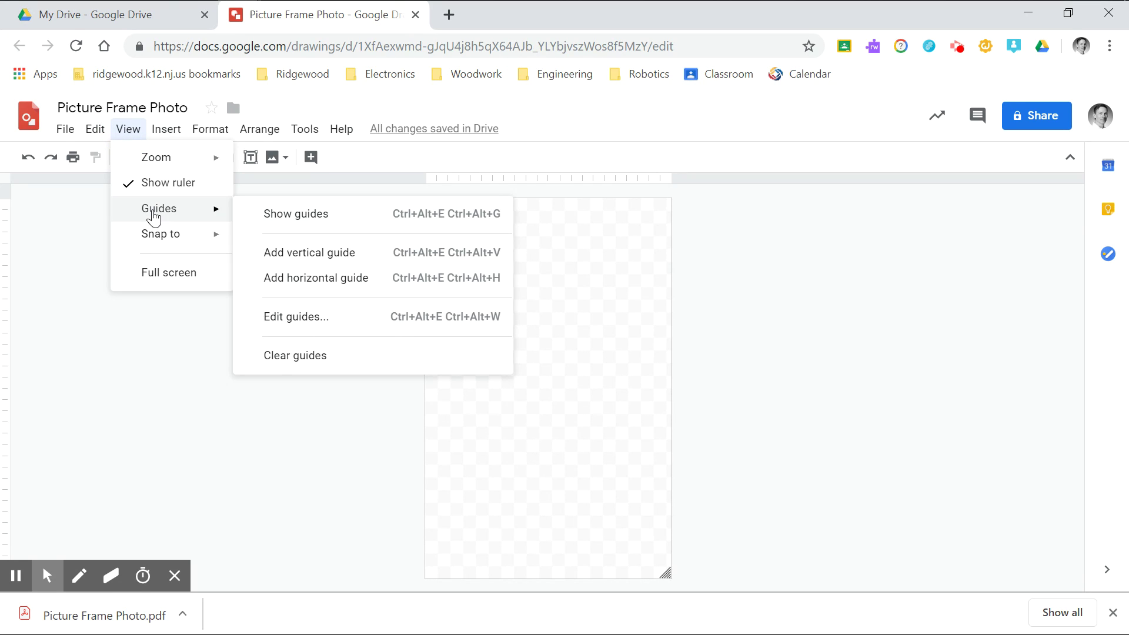
left_click(277, 225)
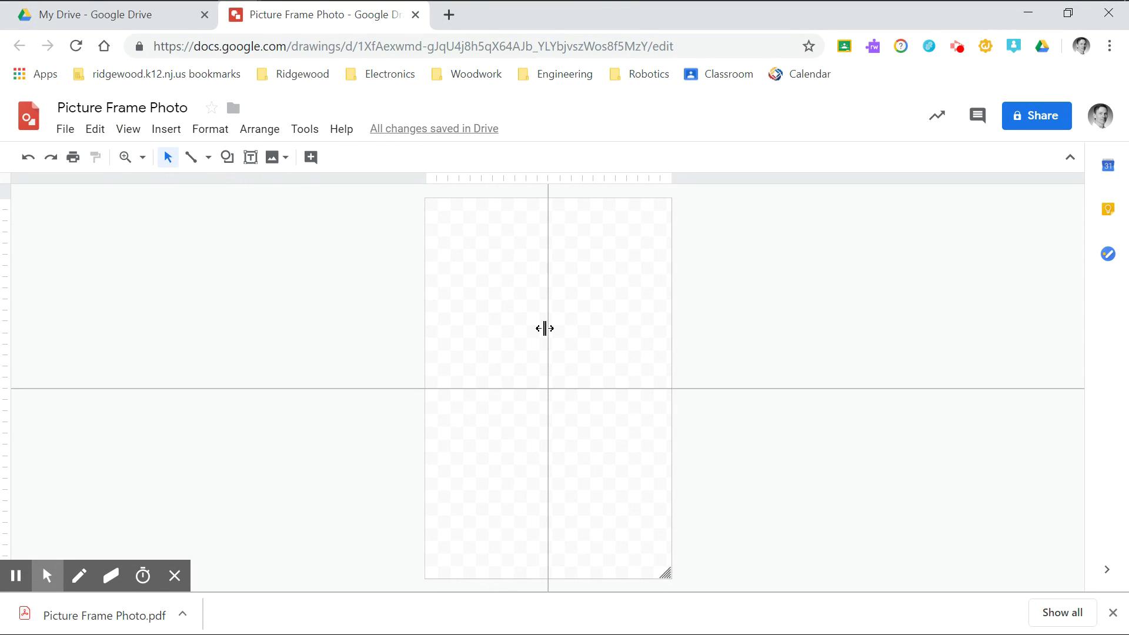
left_click_drag(545, 329, 437, 304)
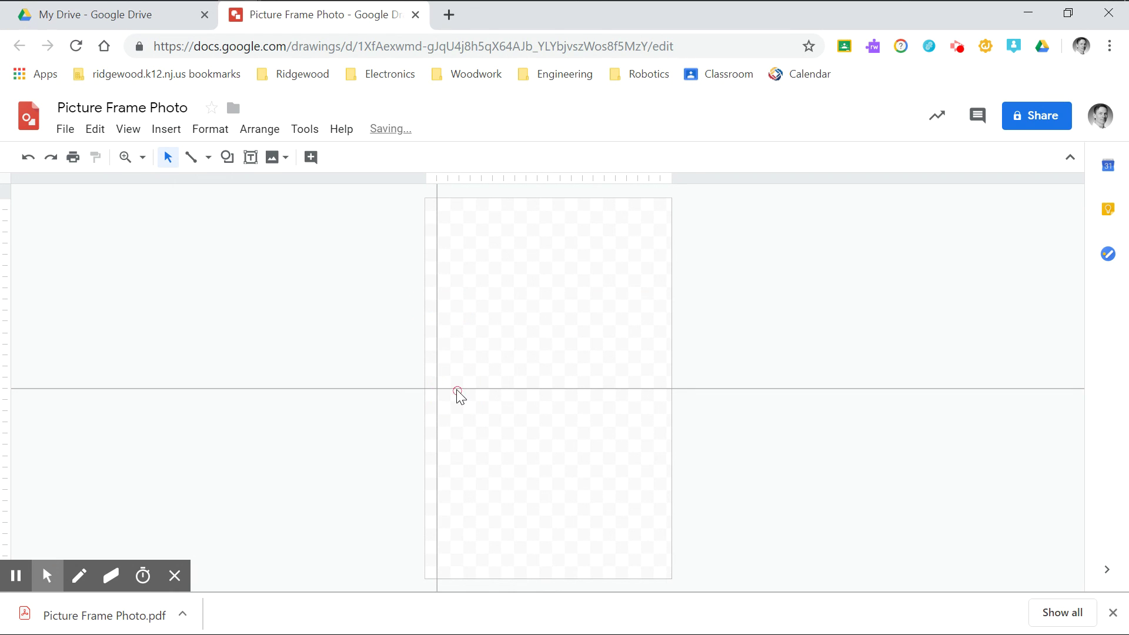
left_click_drag(457, 390, 456, 567)
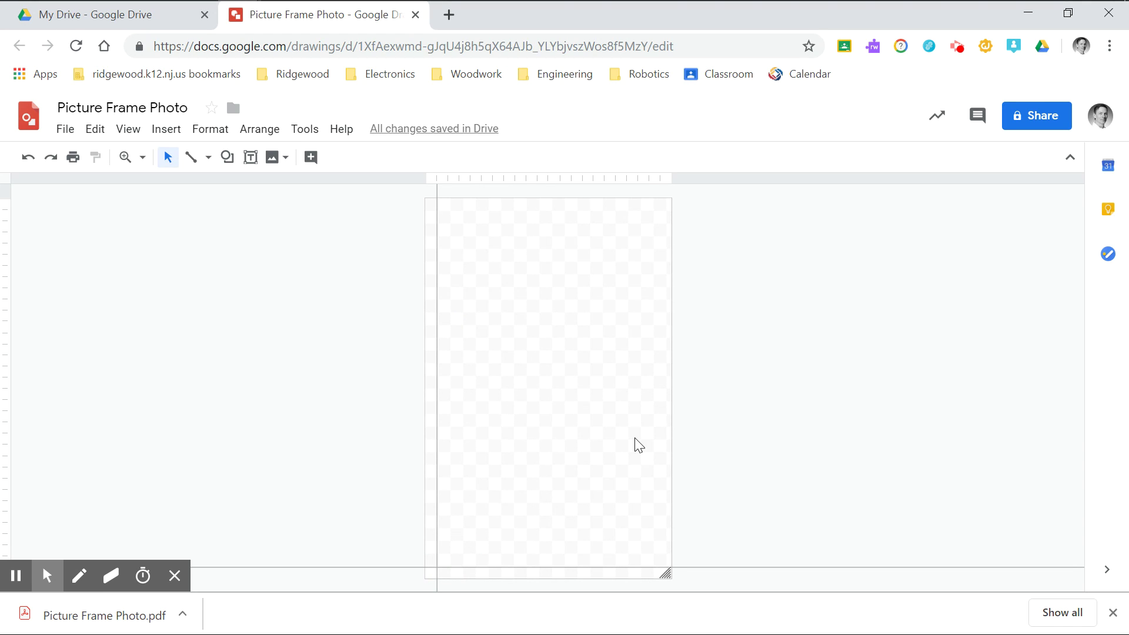
Search the web for "dr strange" images and insert the mountain photo of the figure with the long flowing red cape
left_click(272, 159)
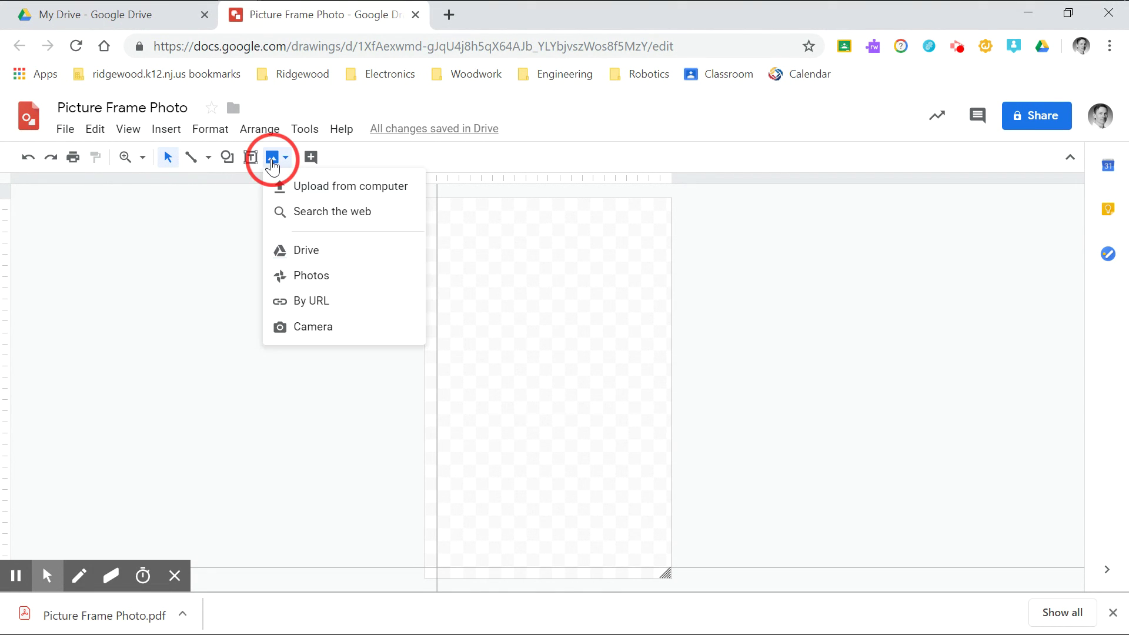
left_click(303, 210)
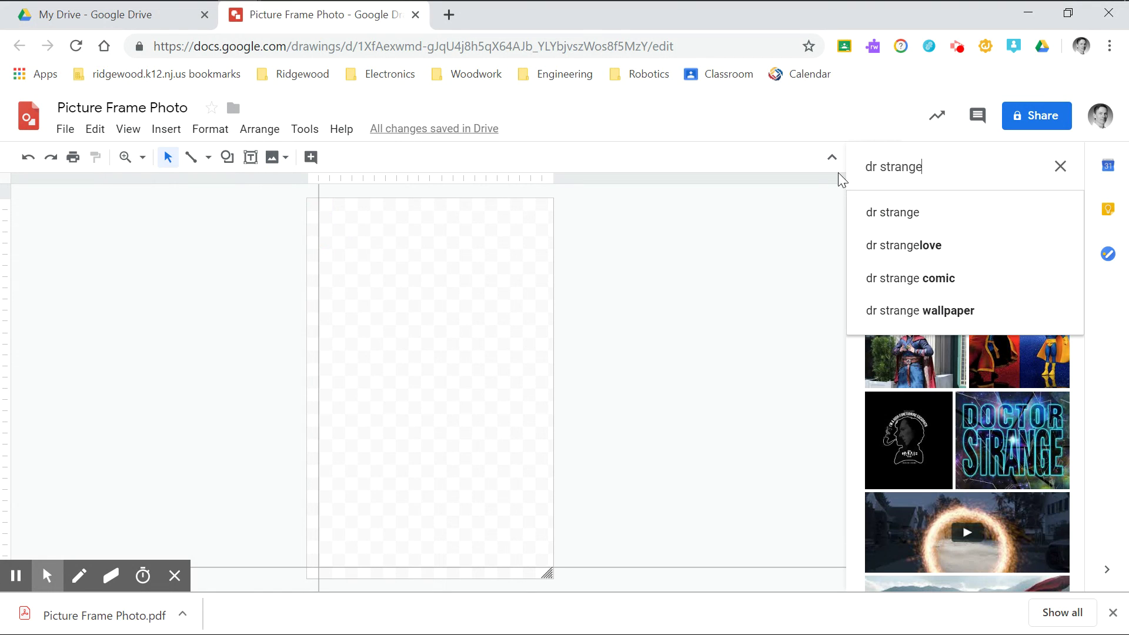
left_click(915, 215)
left_click_drag(1078, 219, 1074, 382)
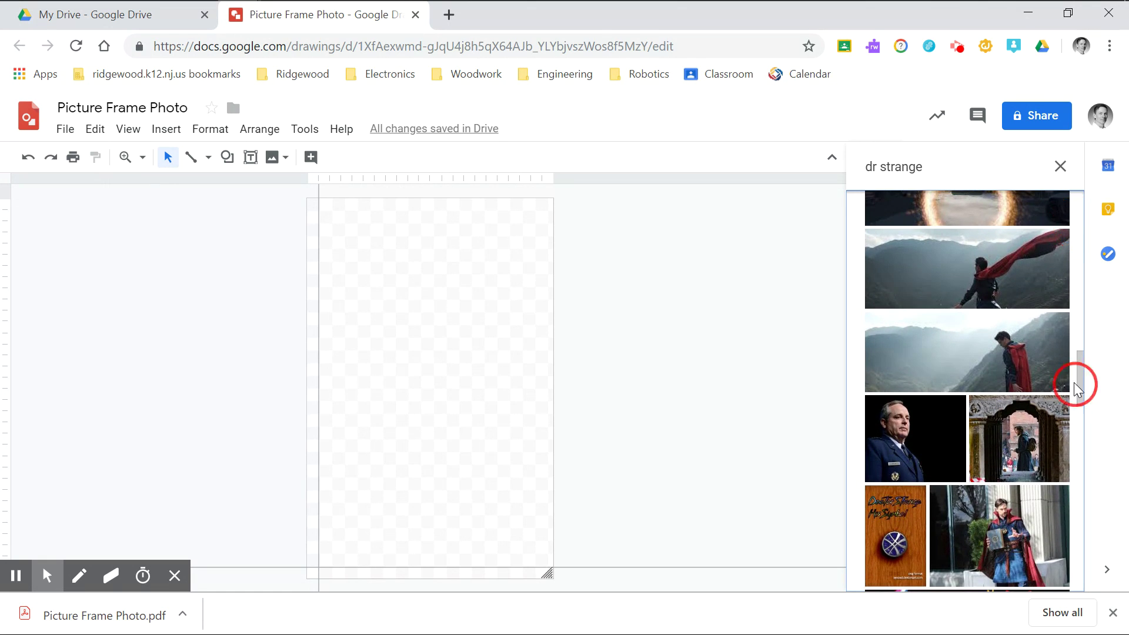
left_click(971, 296)
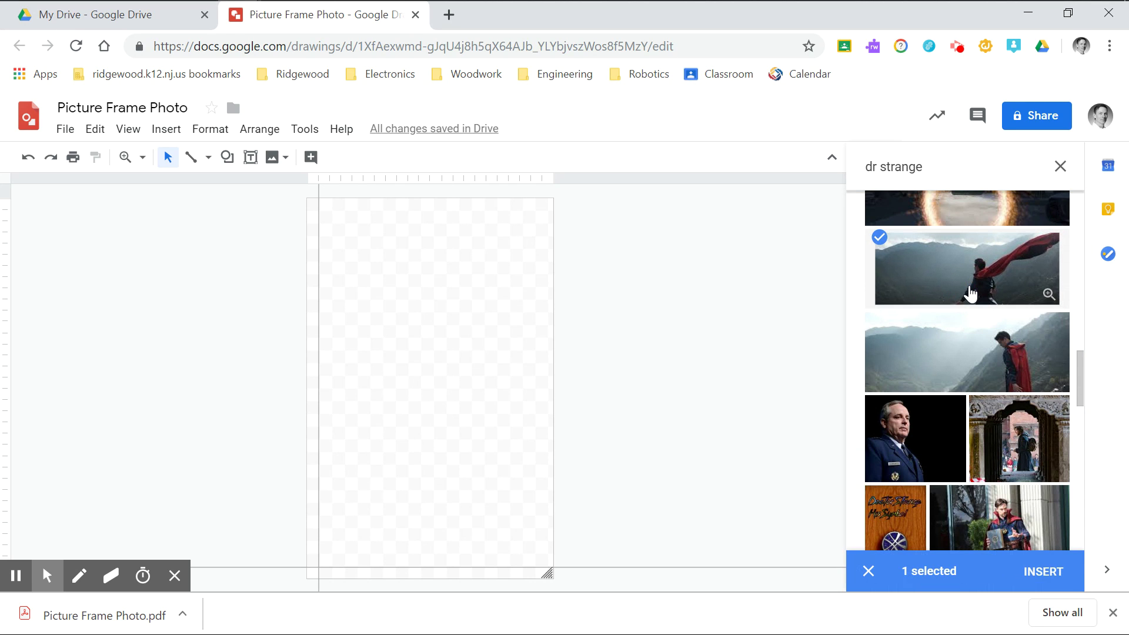
left_click(1037, 575)
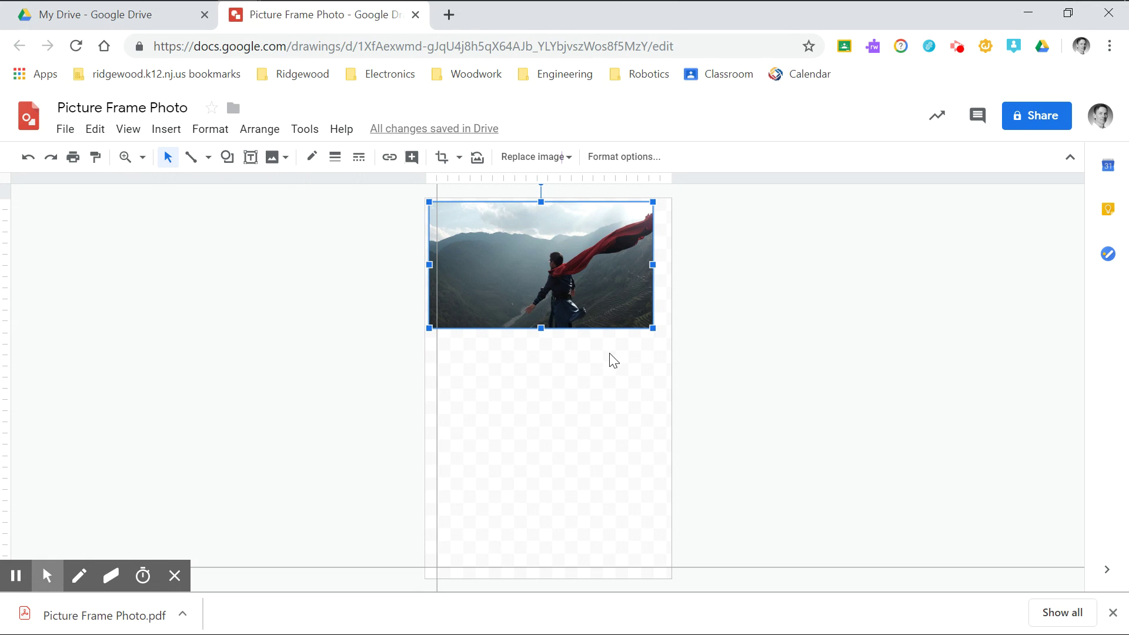
Set the inserted image's width to 8.25 inches and move the image to about X 1.16, Y 1.41 inches
right_click(549, 284)
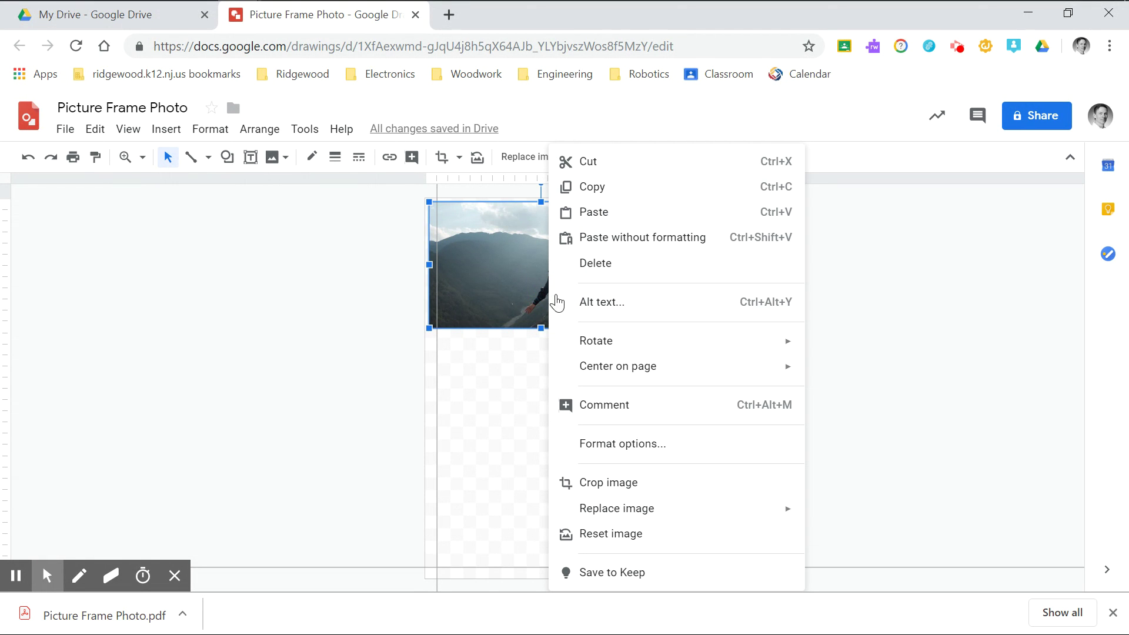
left_click(599, 448)
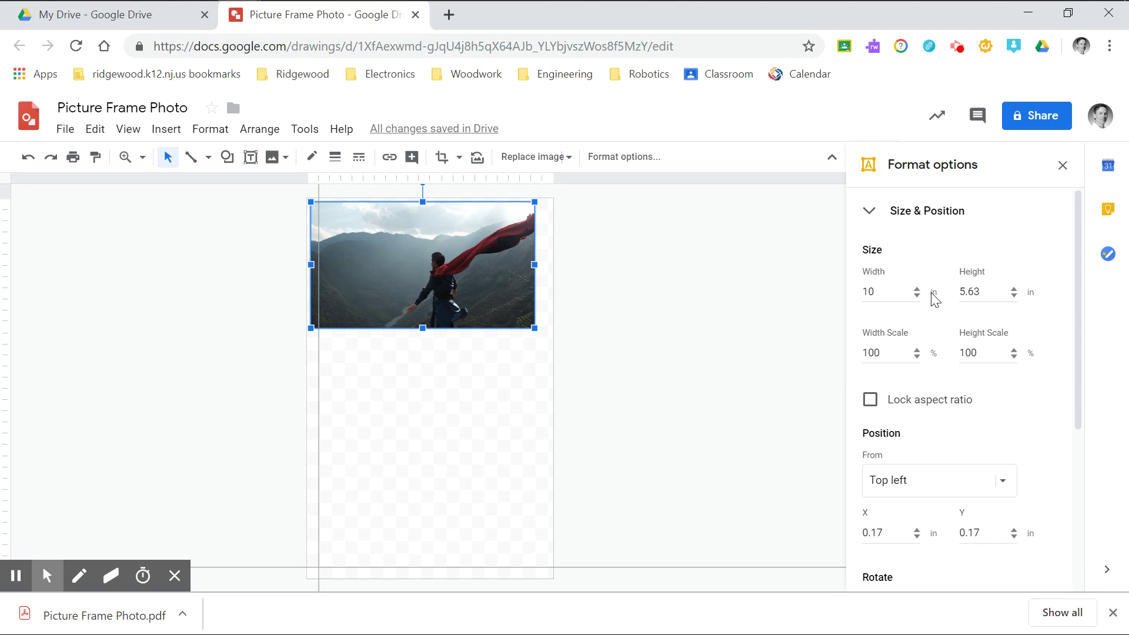
left_click(877, 292)
left_click_drag(877, 292, 857, 298)
type("8.25")
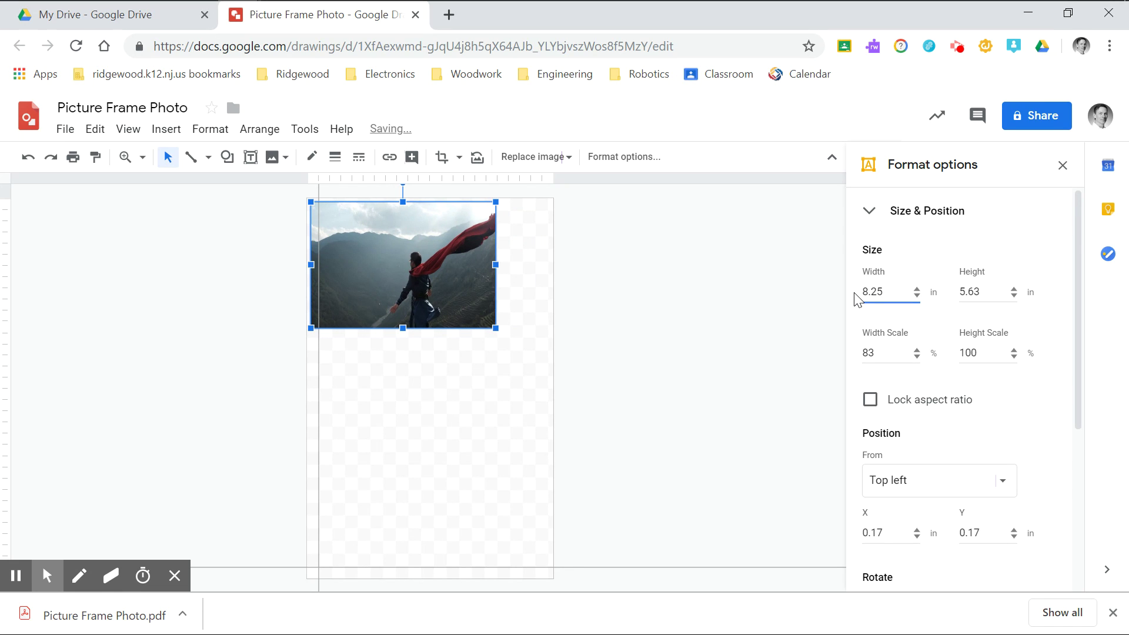
left_click(482, 354)
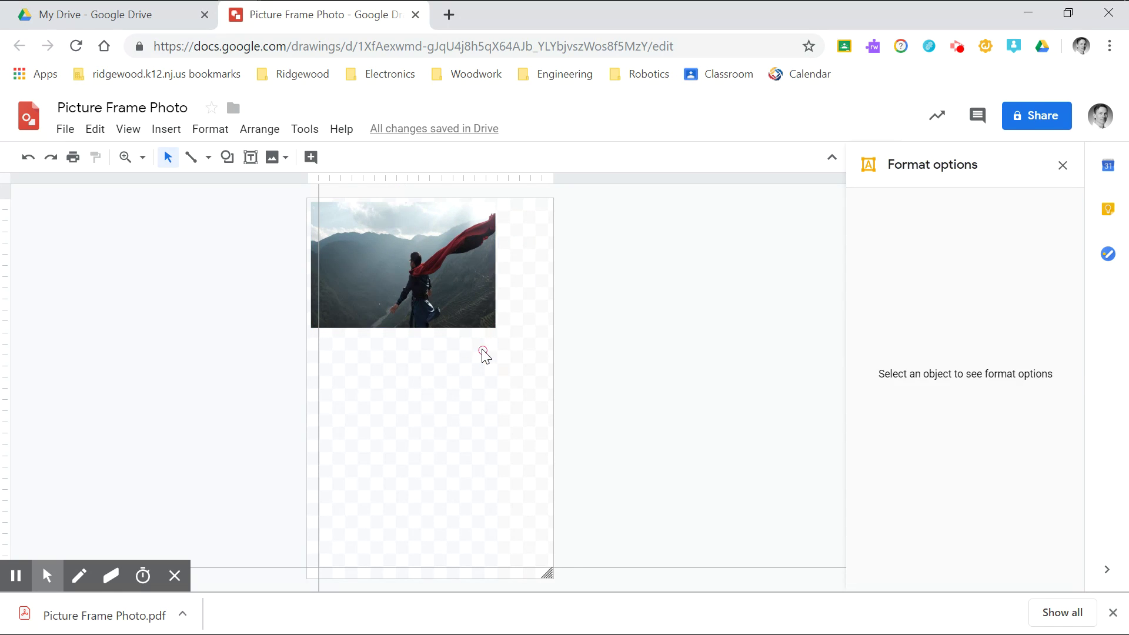
left_click(443, 285)
left_click_drag(431, 284, 453, 312)
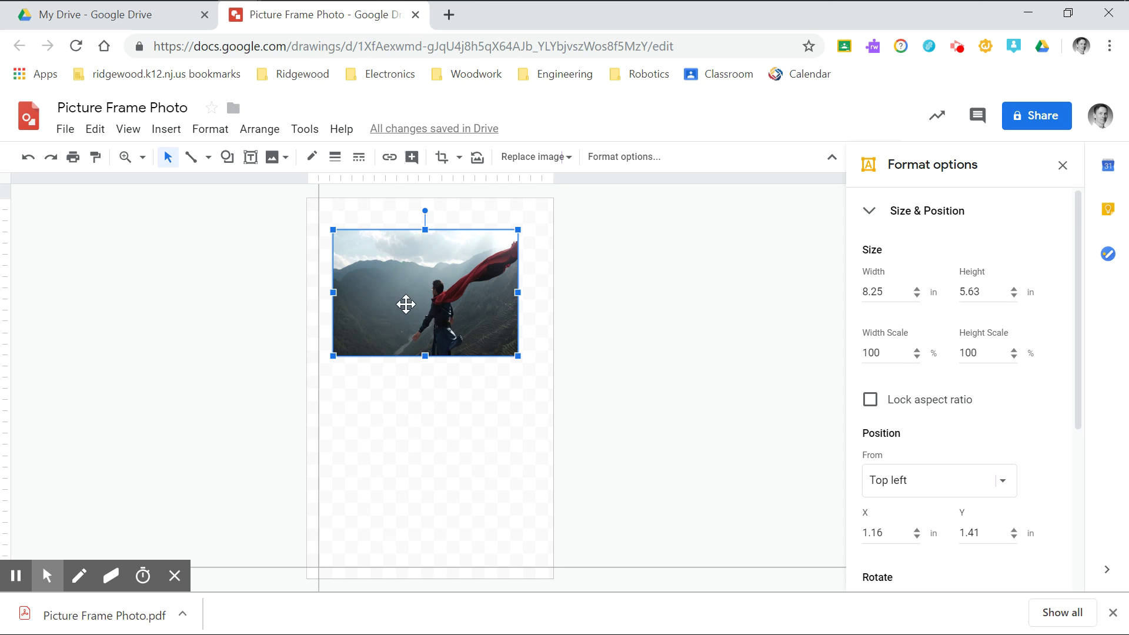
Crop the image around the caped figure to about 4.15 by 5.15 inches, trimming the left, top and right sides
double_click(434, 301)
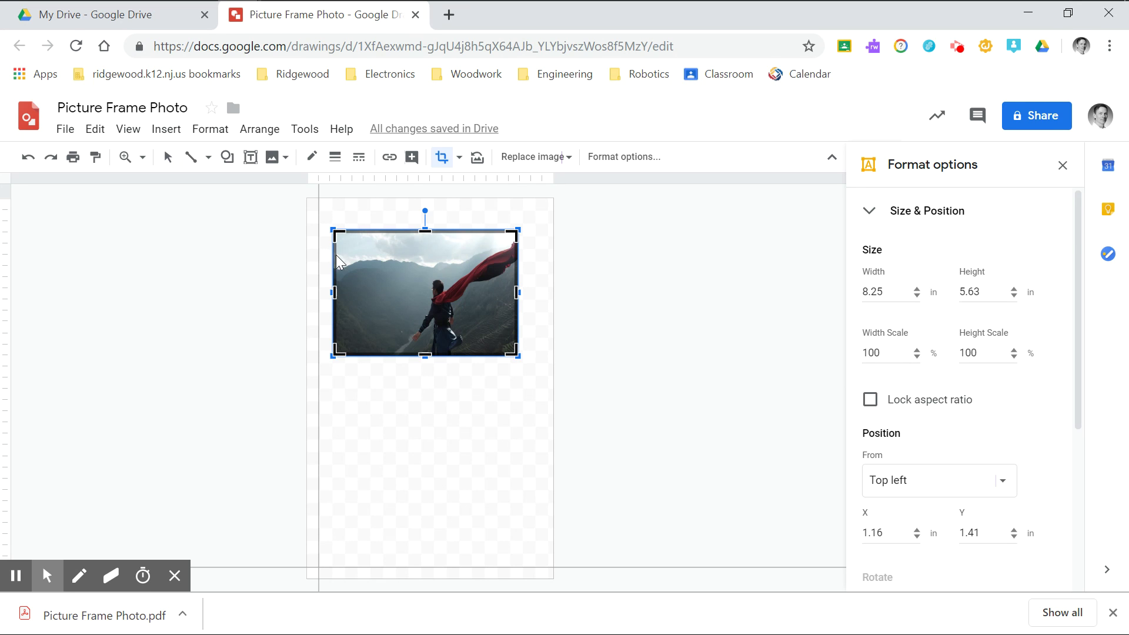
left_click_drag(334, 234, 393, 241)
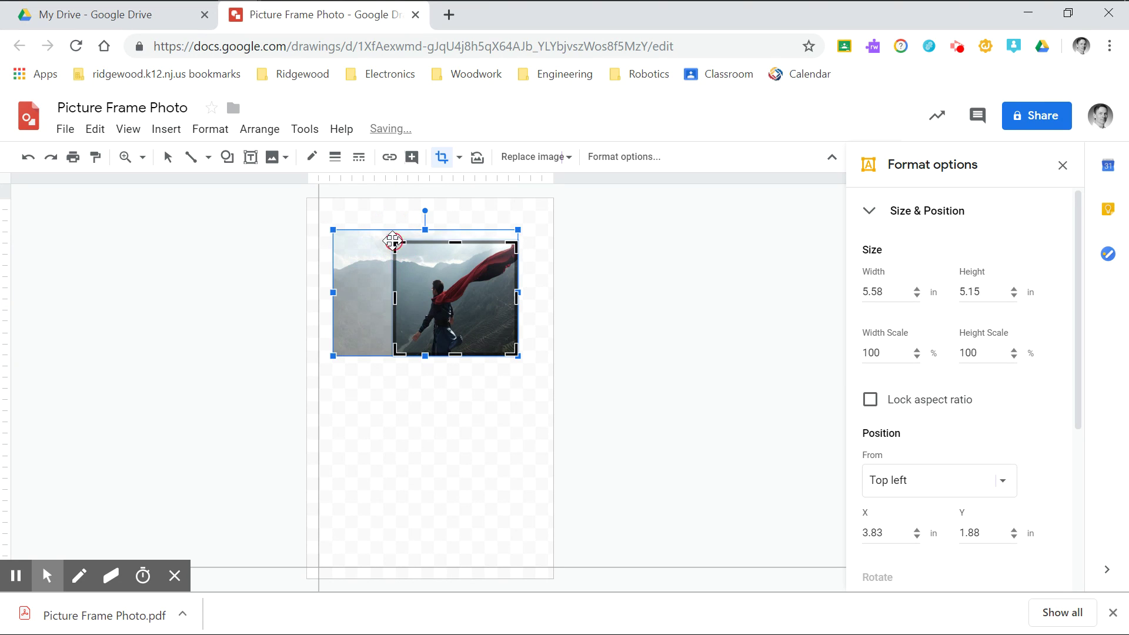
left_click_drag(515, 294, 485, 292)
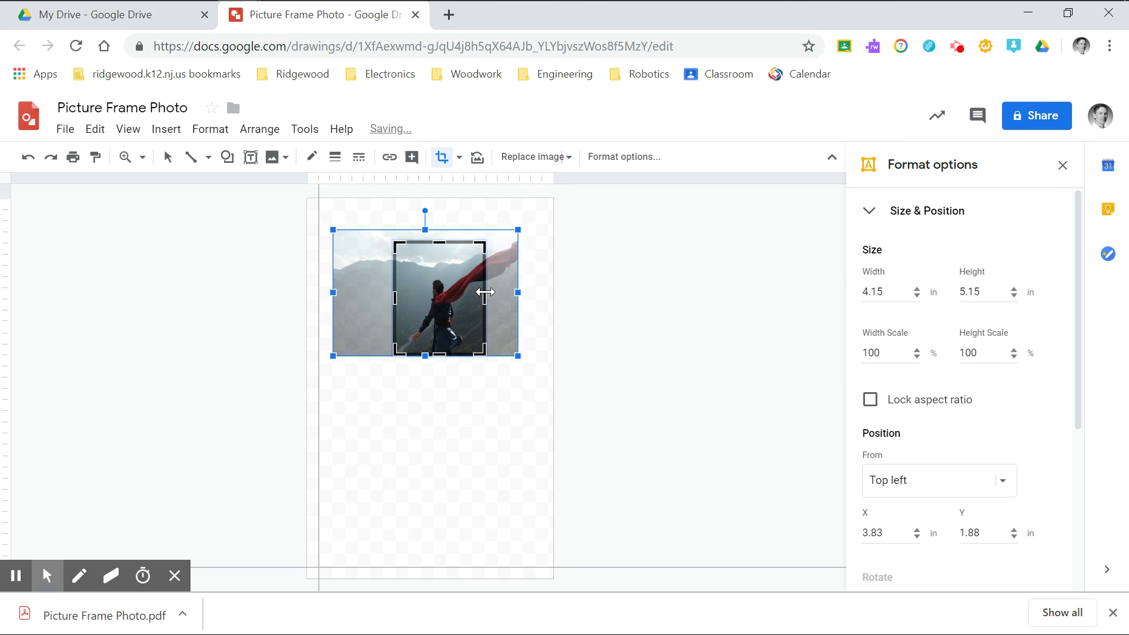
key("Return")
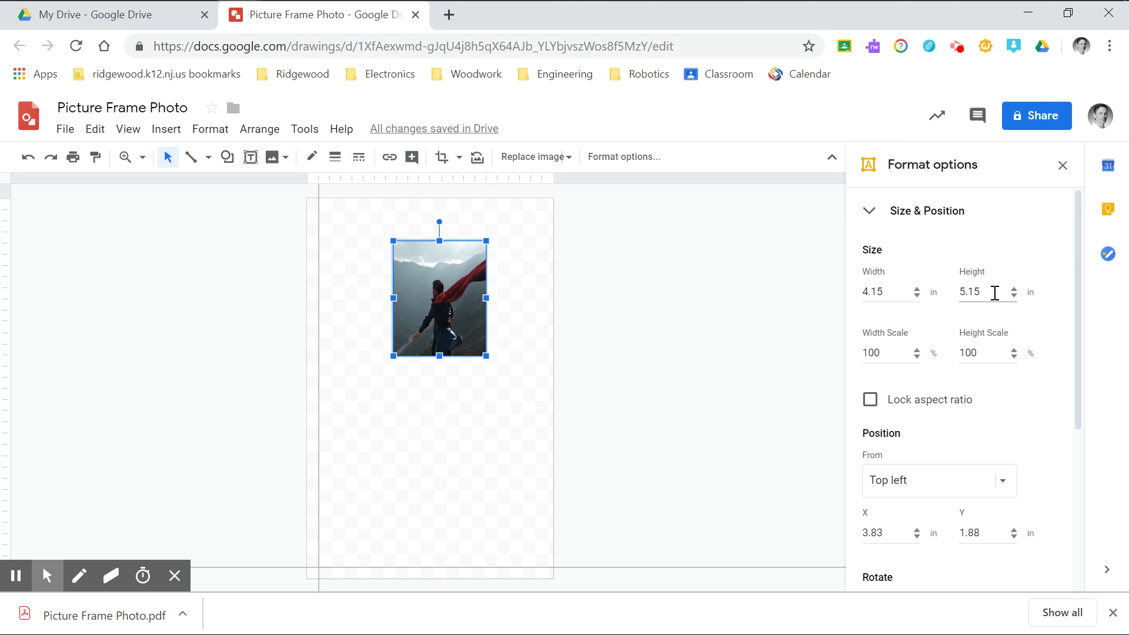
Resize the cropped image to 14 inches high with a 272% width scale, and align its left edge with the vertical guide
double_click(957, 294)
type("14")
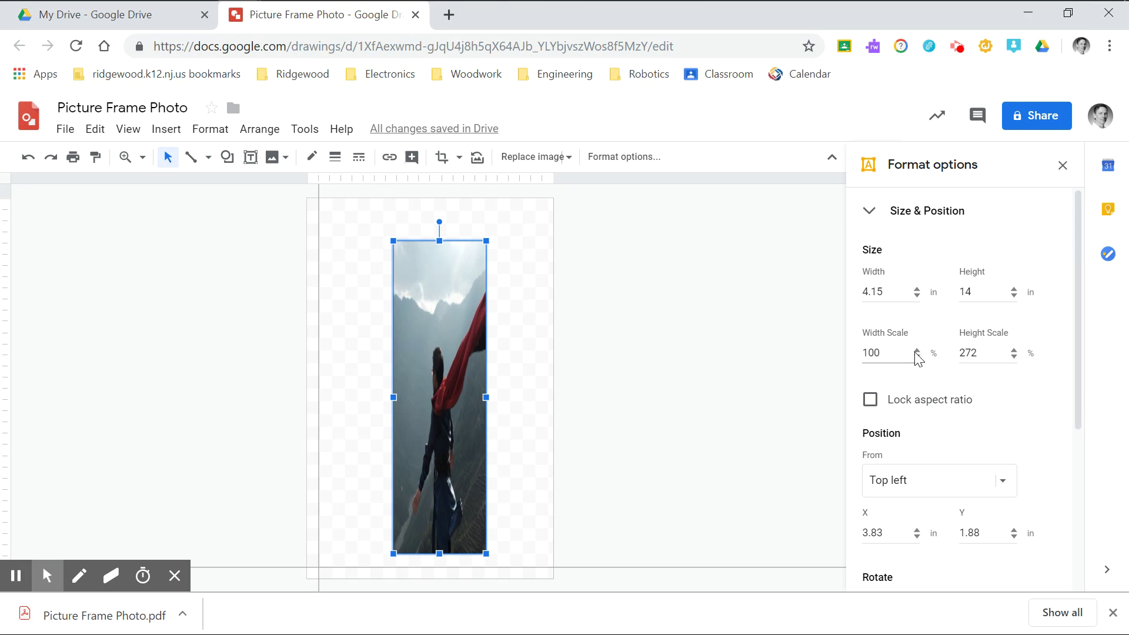
left_click(891, 348)
left_click_drag(891, 349, 847, 352)
type("272")
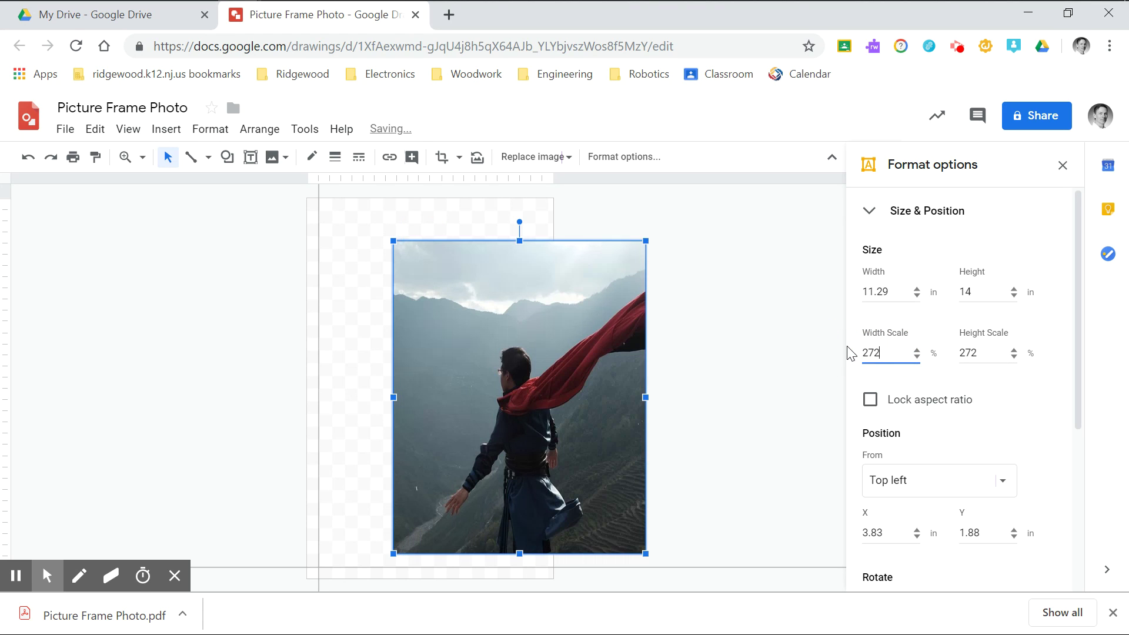
left_click(714, 361)
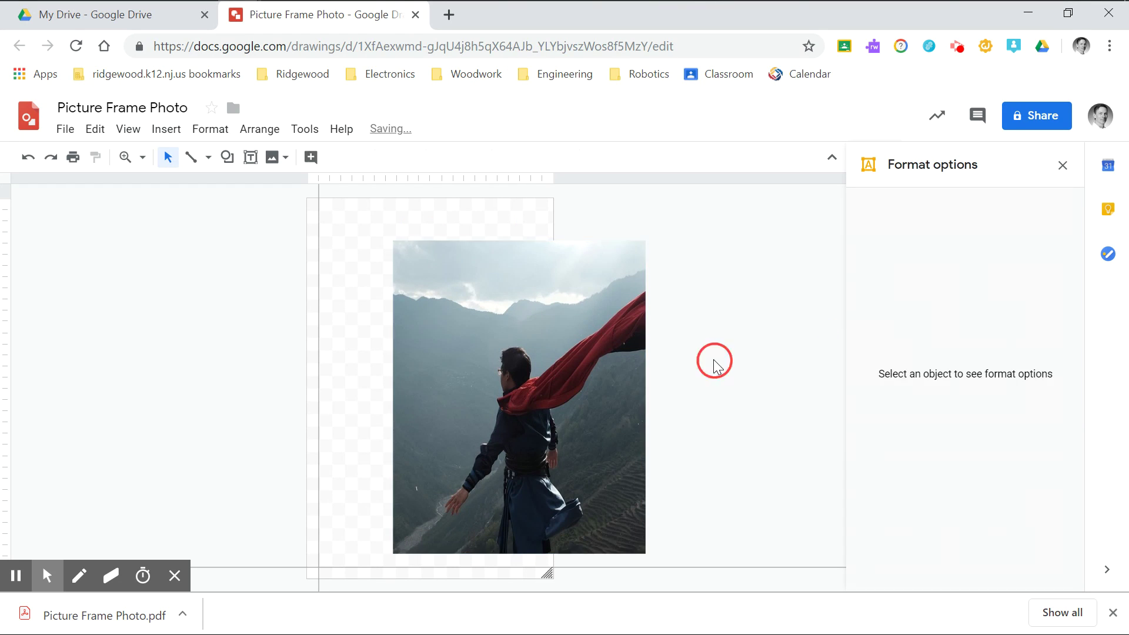
left_click(520, 386)
left_click_drag(509, 327, 439, 302)
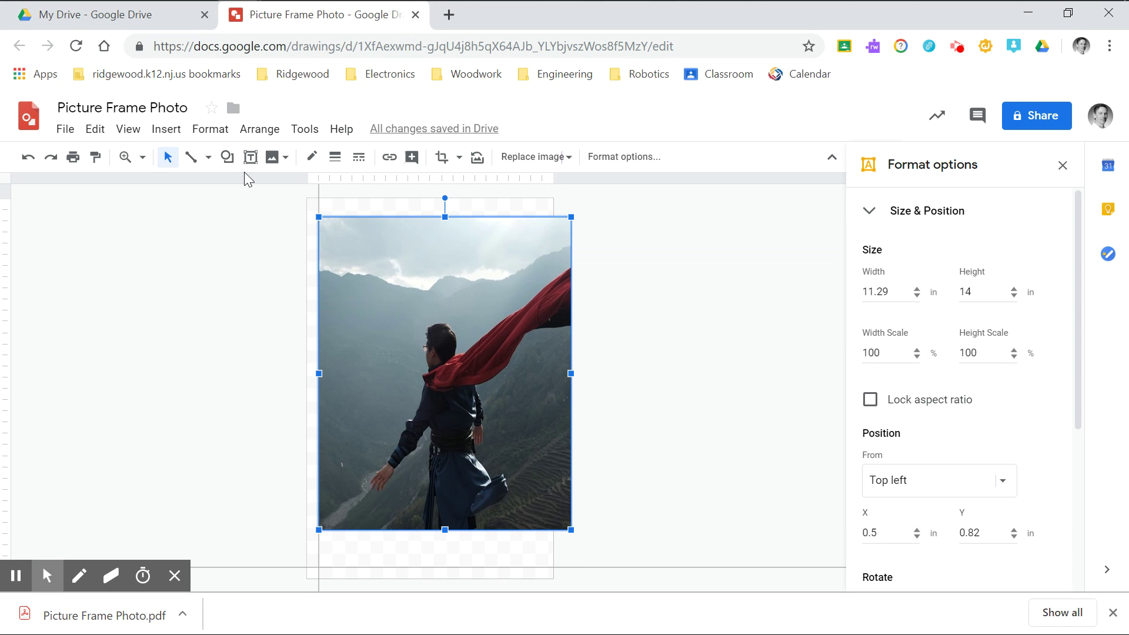
Add a second vertical guide and place it over the image, about 9 inches from the page's left edge
left_click(128, 130)
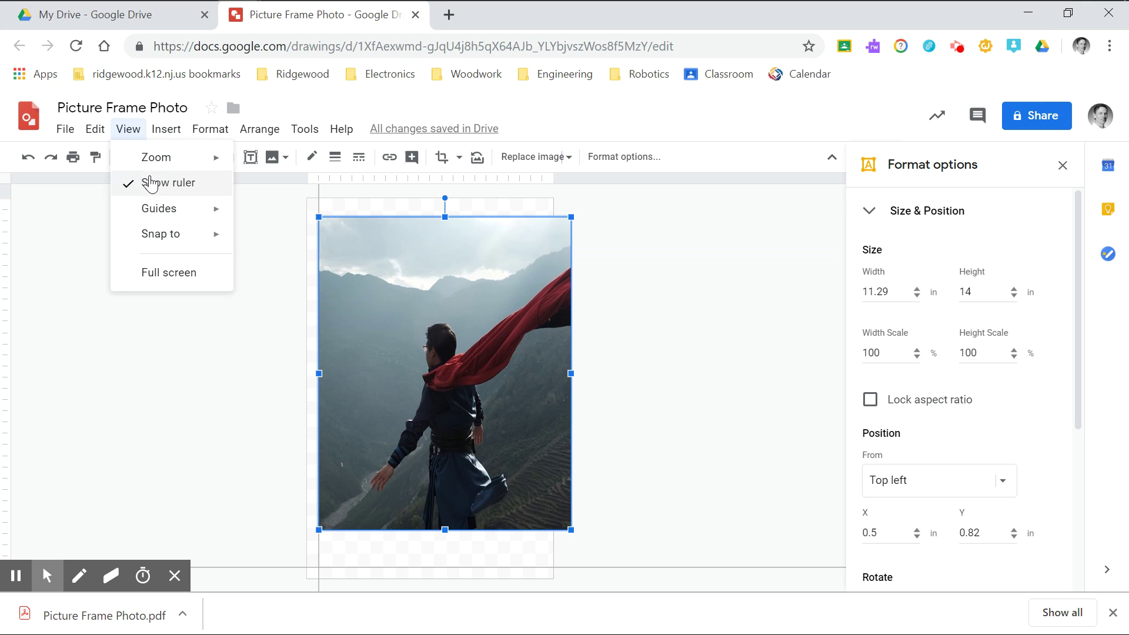
mouse_move(154, 215)
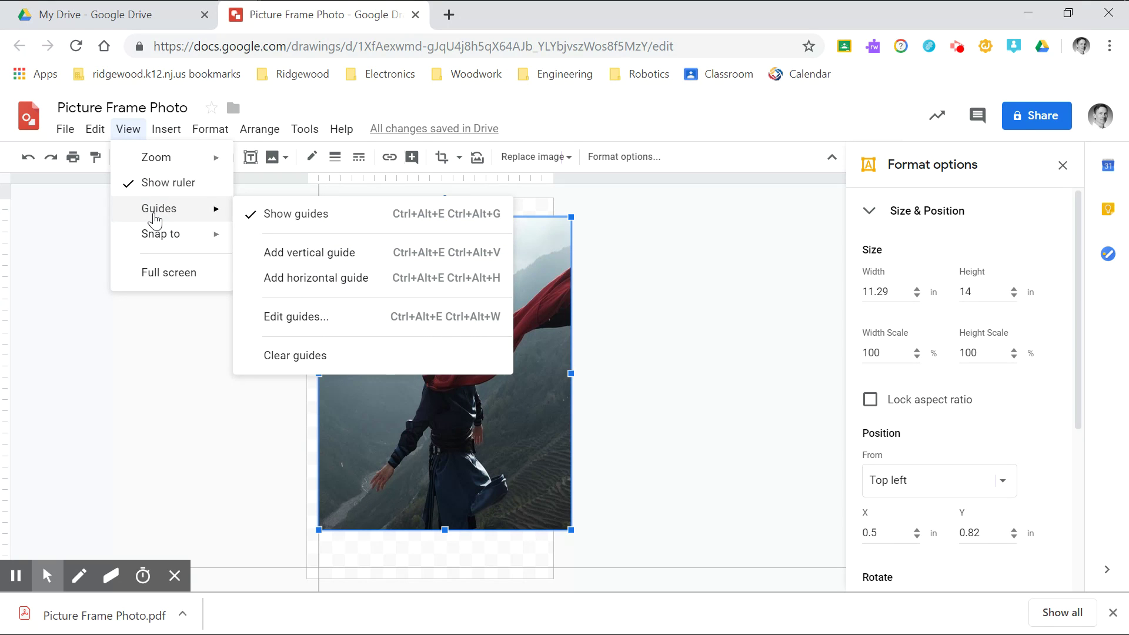
left_click(271, 257)
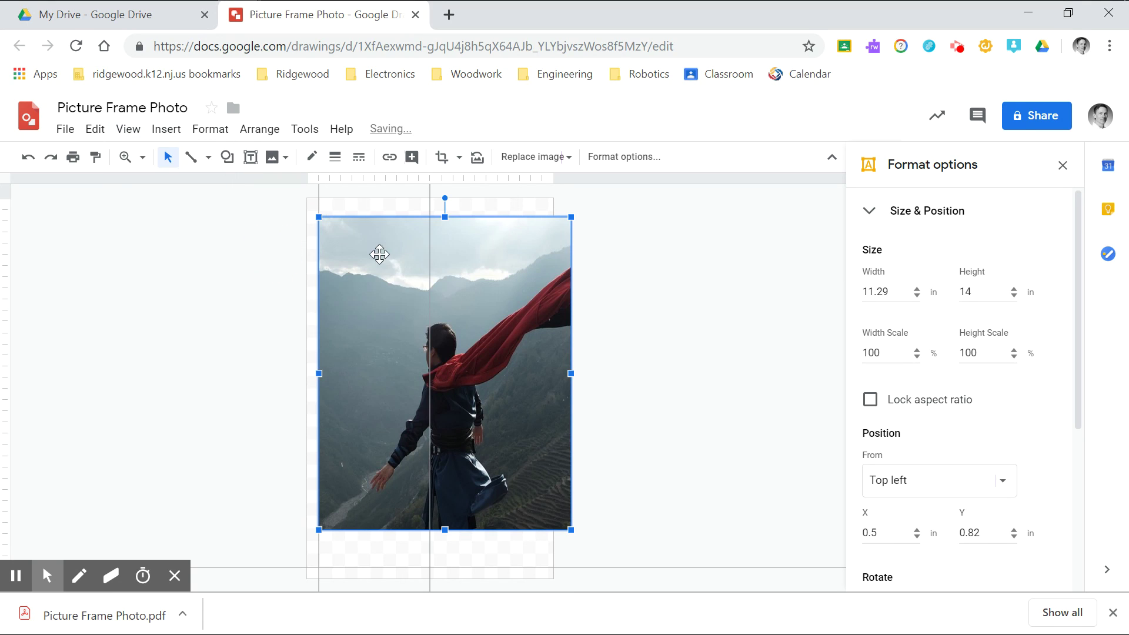
left_click_drag(430, 264, 508, 234)
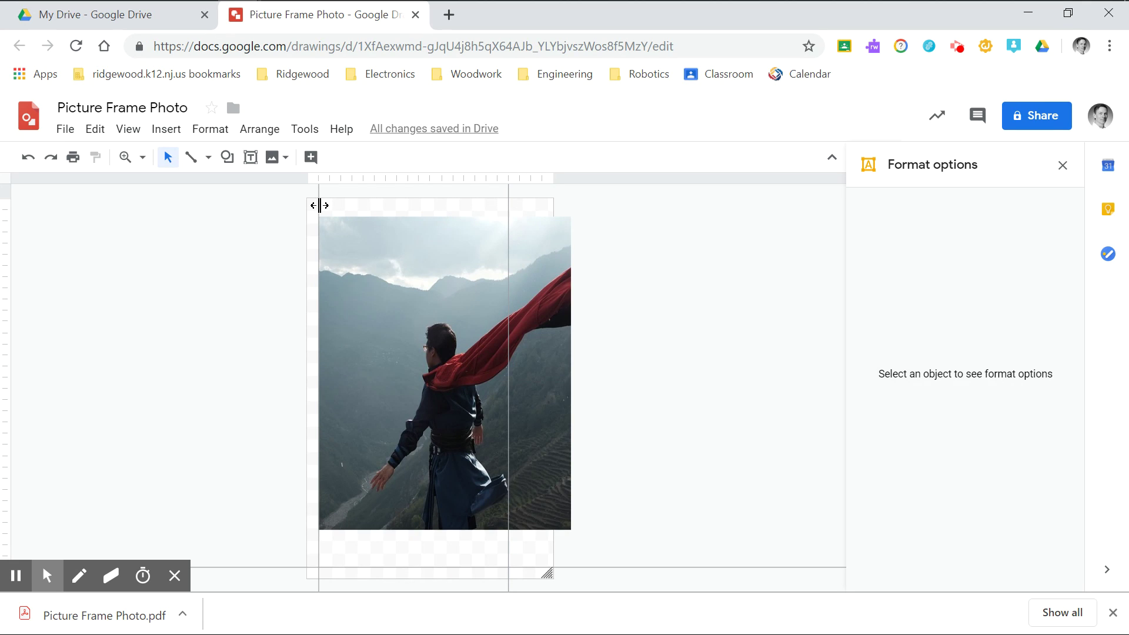
Shift the first vertical guide to about 0.75 inches and move the image to it, at about X 0.75, Y 1.03 inches
left_click_drag(320, 205, 324, 203)
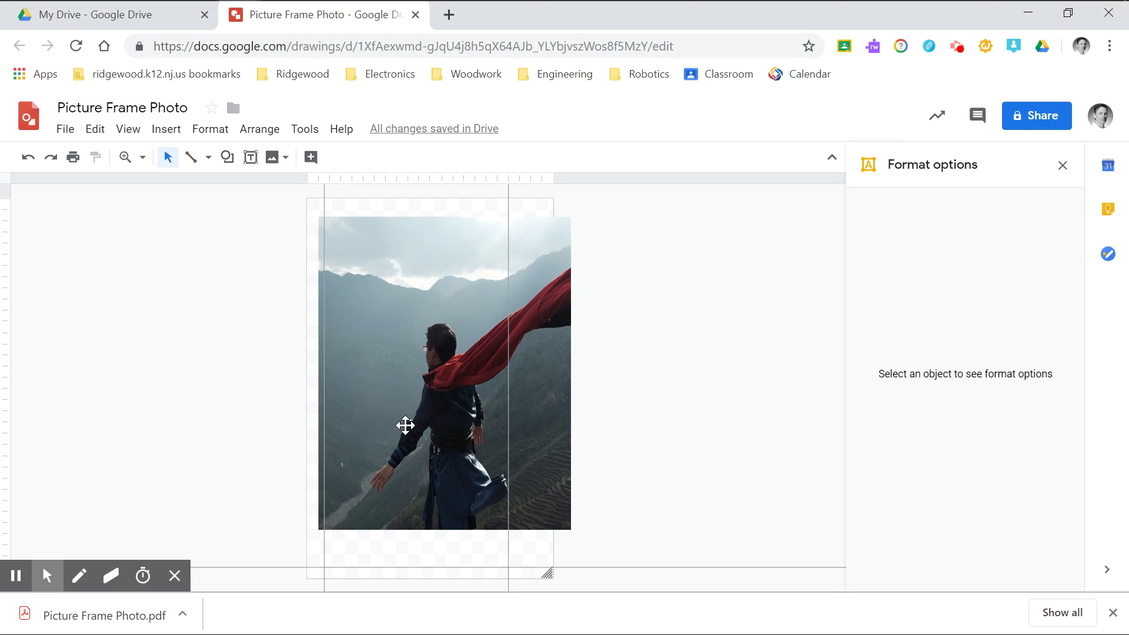
left_click(375, 332)
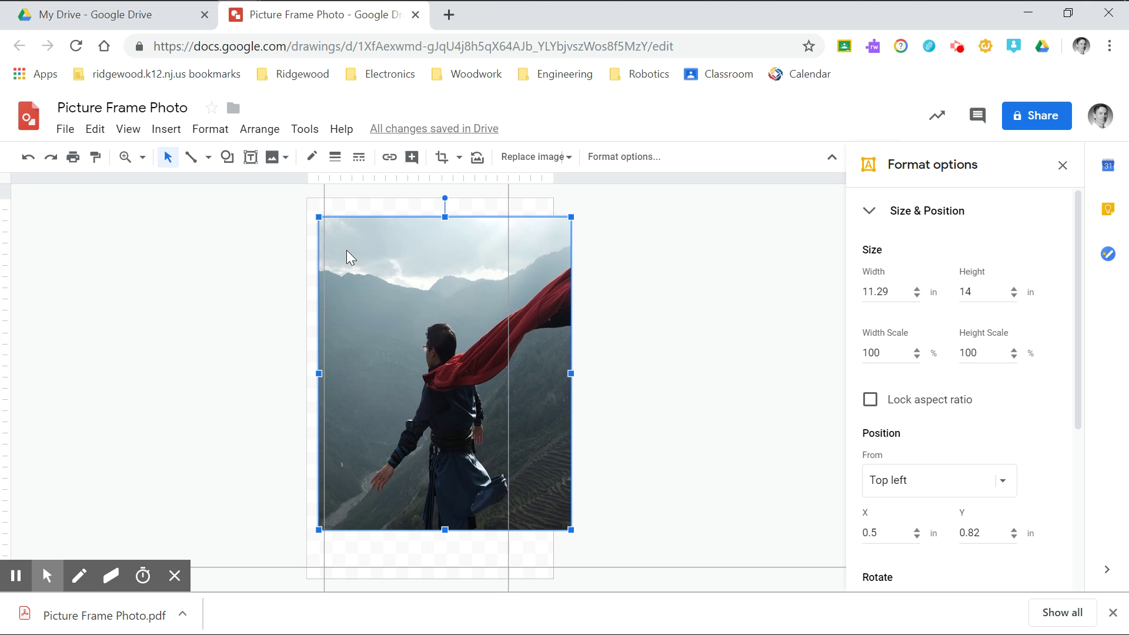
mouse_move(360, 275)
left_mouse_down()
mouse_move(370, 277)
mouse_move(361, 274)
mouse_move(375, 353)
mouse_move(357, 307)
mouse_move(362, 281)
left_mouse_up()
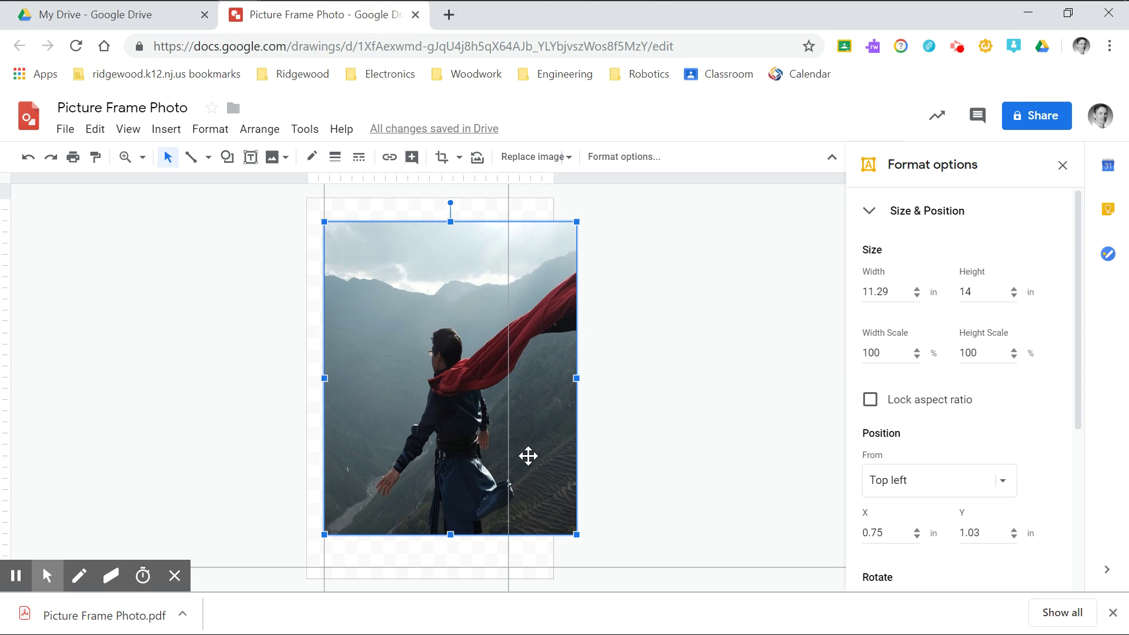
Crop the image's right side to a width of about 8.98 inches and shift the picture leftward within the crop frame
double_click(425, 381)
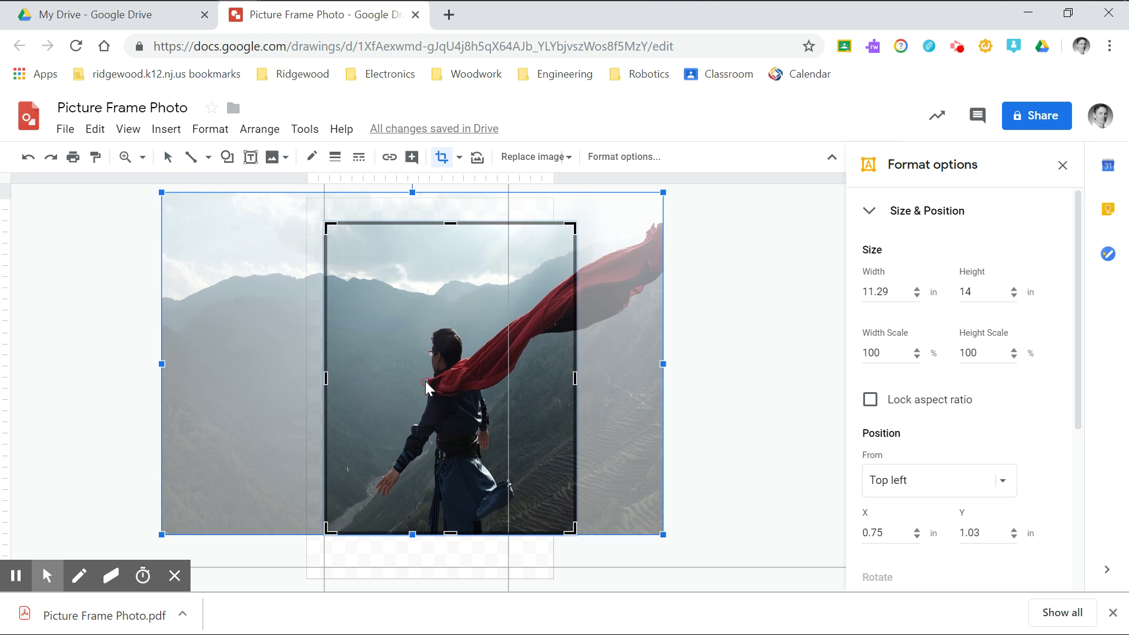
left_click_drag(573, 378, 523, 378)
left_click(541, 376)
left_click_drag(451, 373, 430, 381)
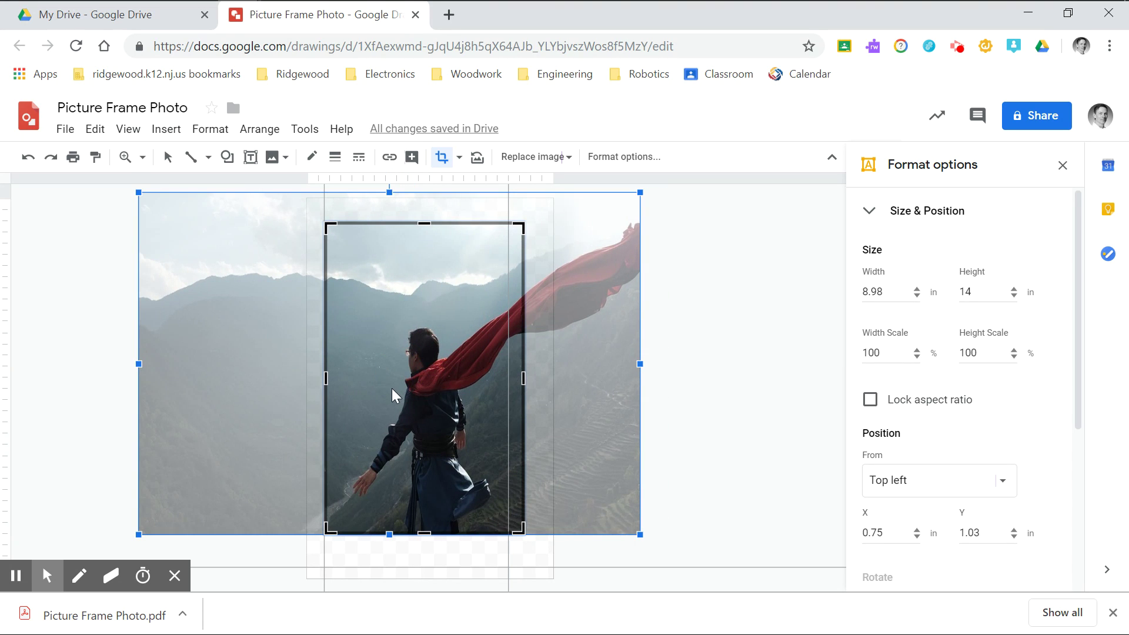
Try cropping the left side to about 8.2 inches wide with the picture repositioned, and extend the crop back to the first guide
left_click_drag(326, 381, 343, 380)
left_click_drag(413, 379, 382, 375)
left_click_drag(572, 347, 621, 352)
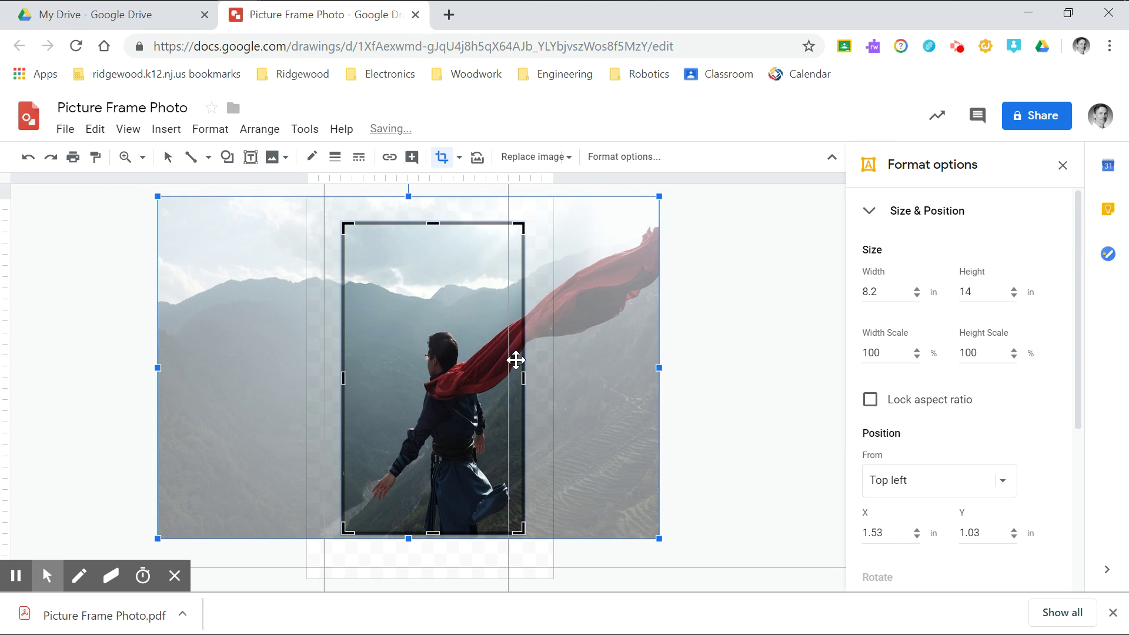
left_click_drag(341, 378, 325, 376)
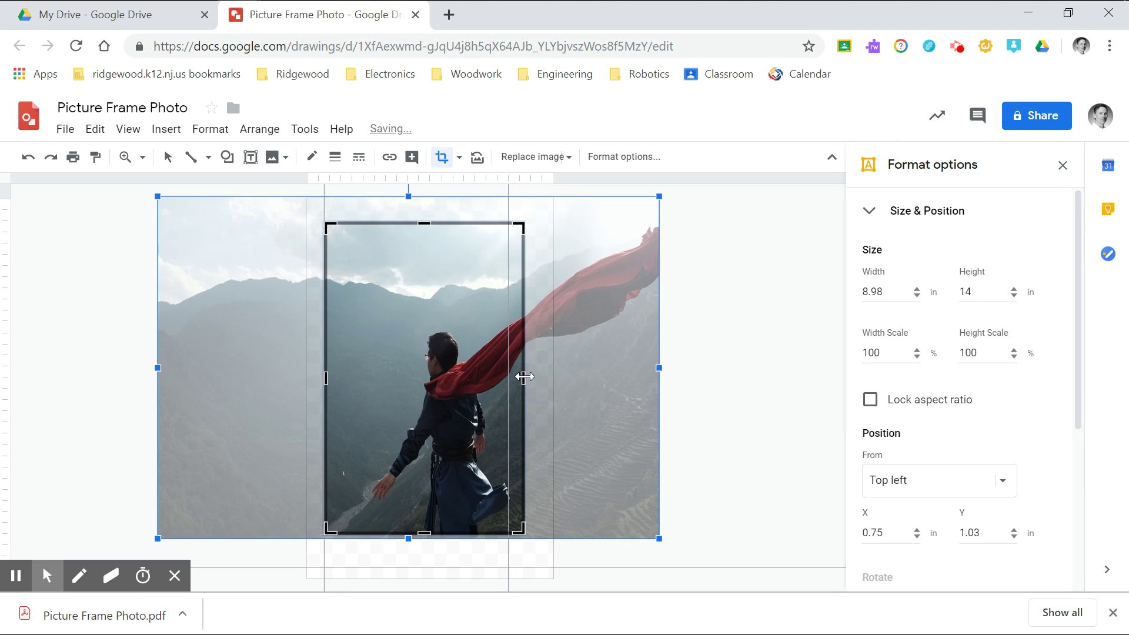
Crop the image's right side to the second guide for a width of 8.25 inches, apply the crop, and check the image's width and height
left_click_drag(524, 378, 553, 377)
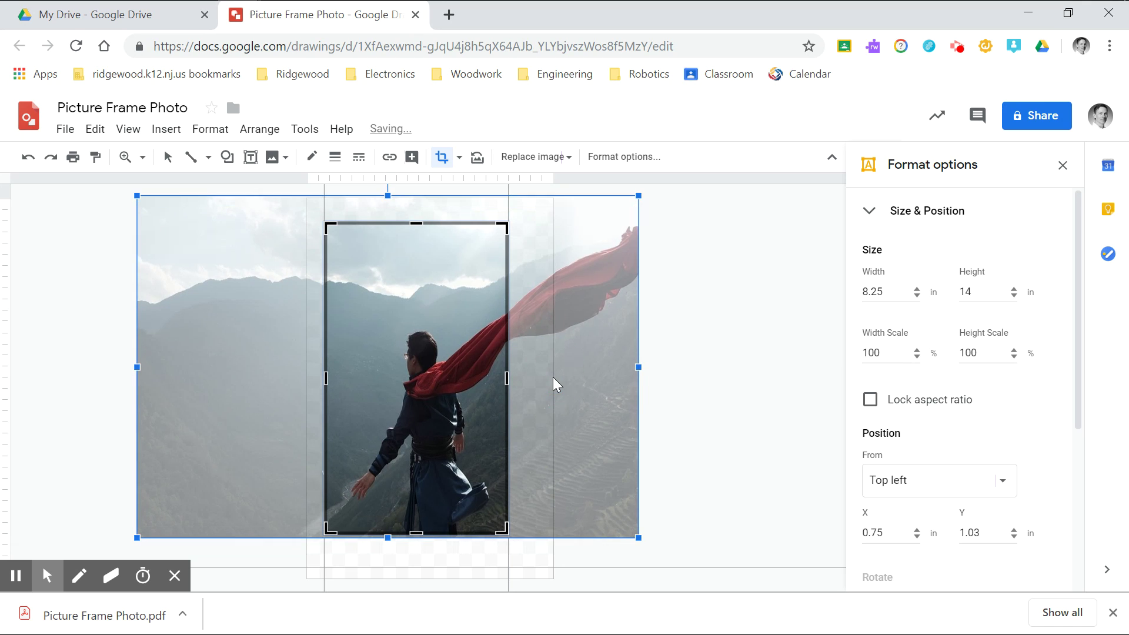
left_click(665, 412)
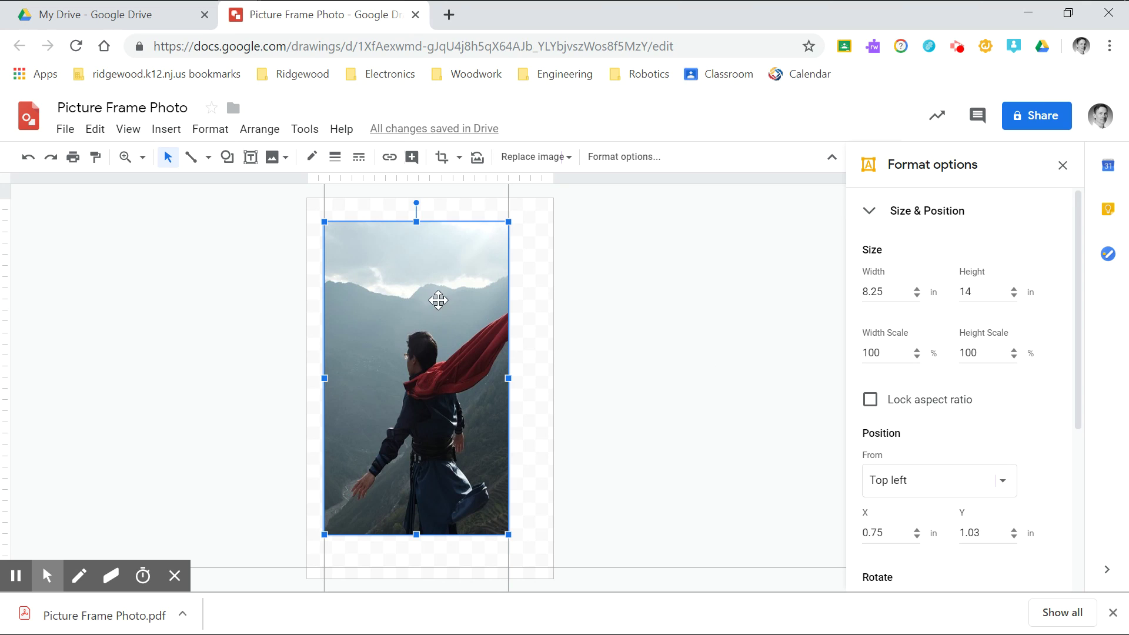
left_click(883, 296)
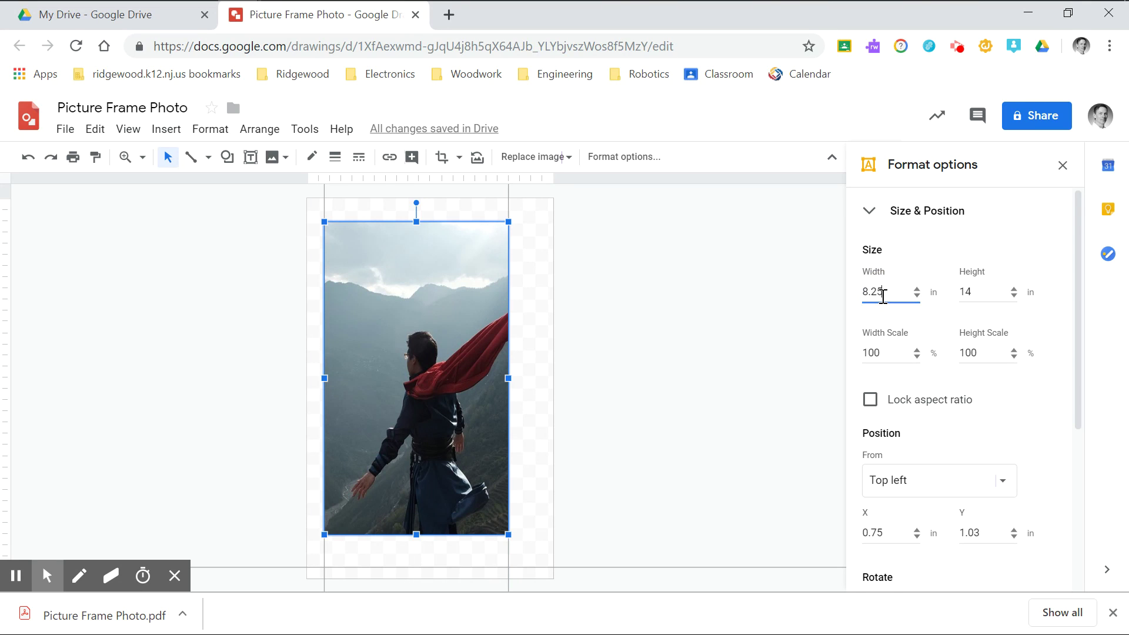
left_click(985, 291)
left_click(578, 394)
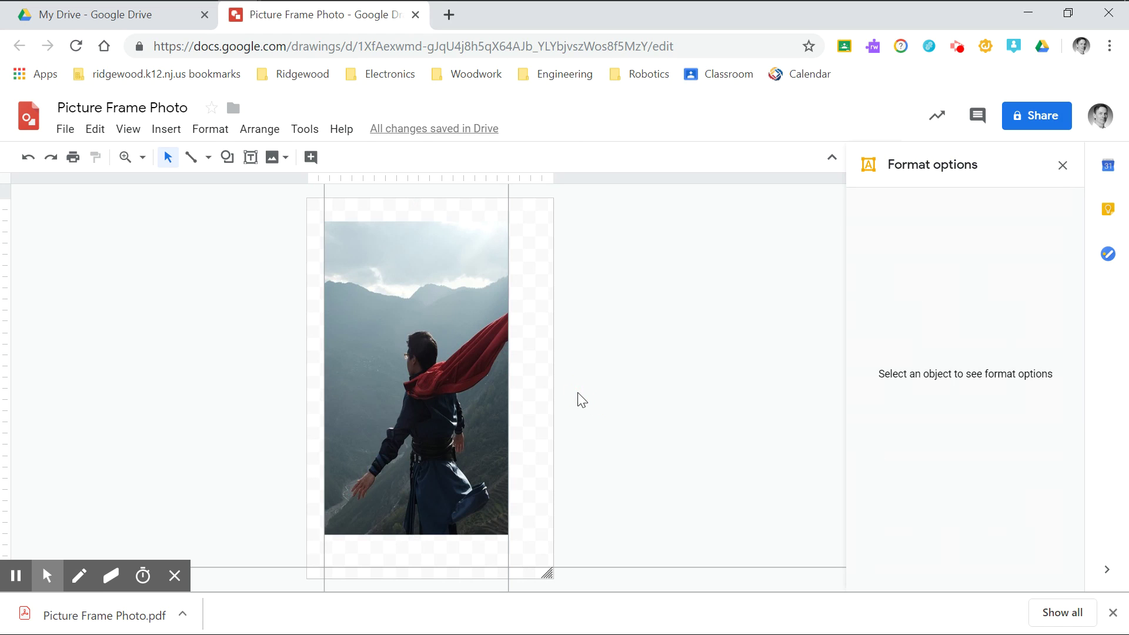
Download the drawing as a PDF document
left_click(62, 130)
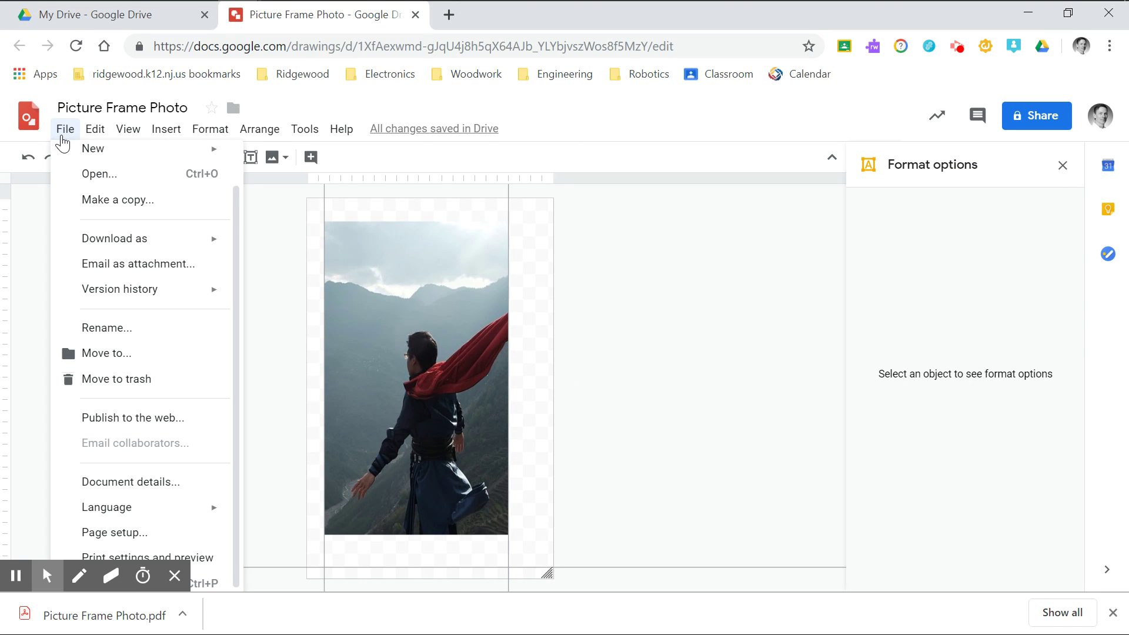
mouse_move(117, 511)
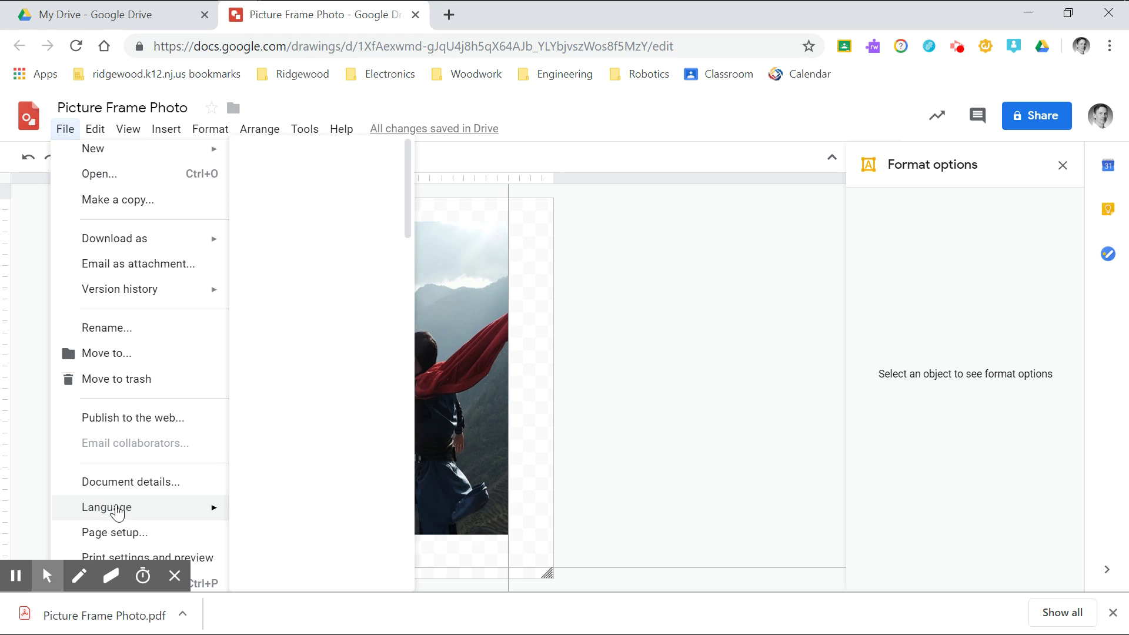
mouse_move(141, 246)
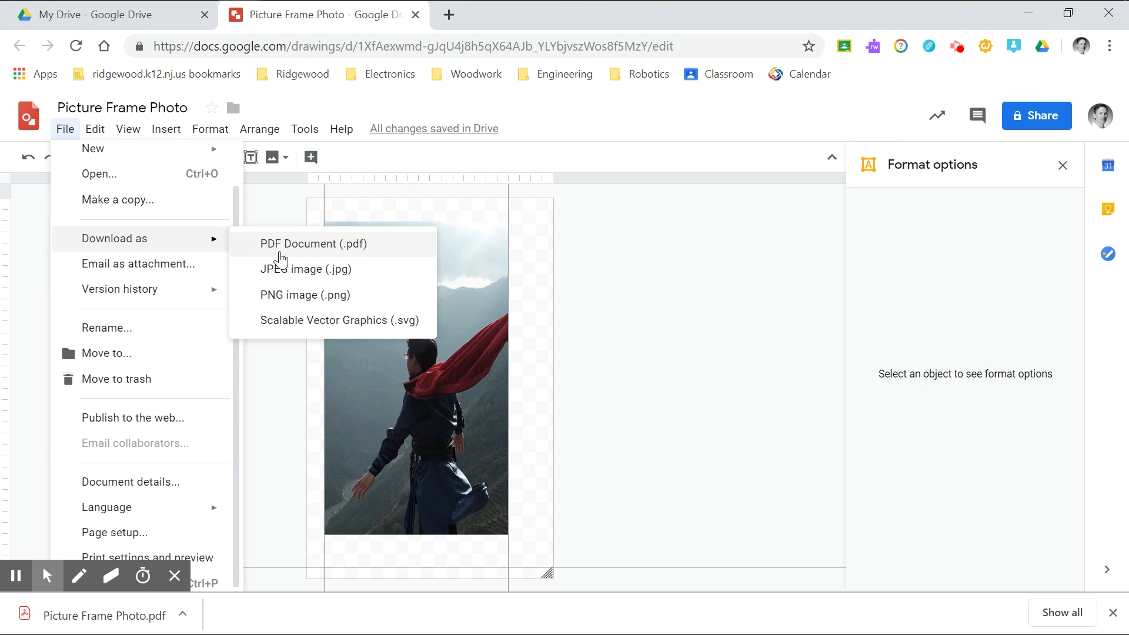